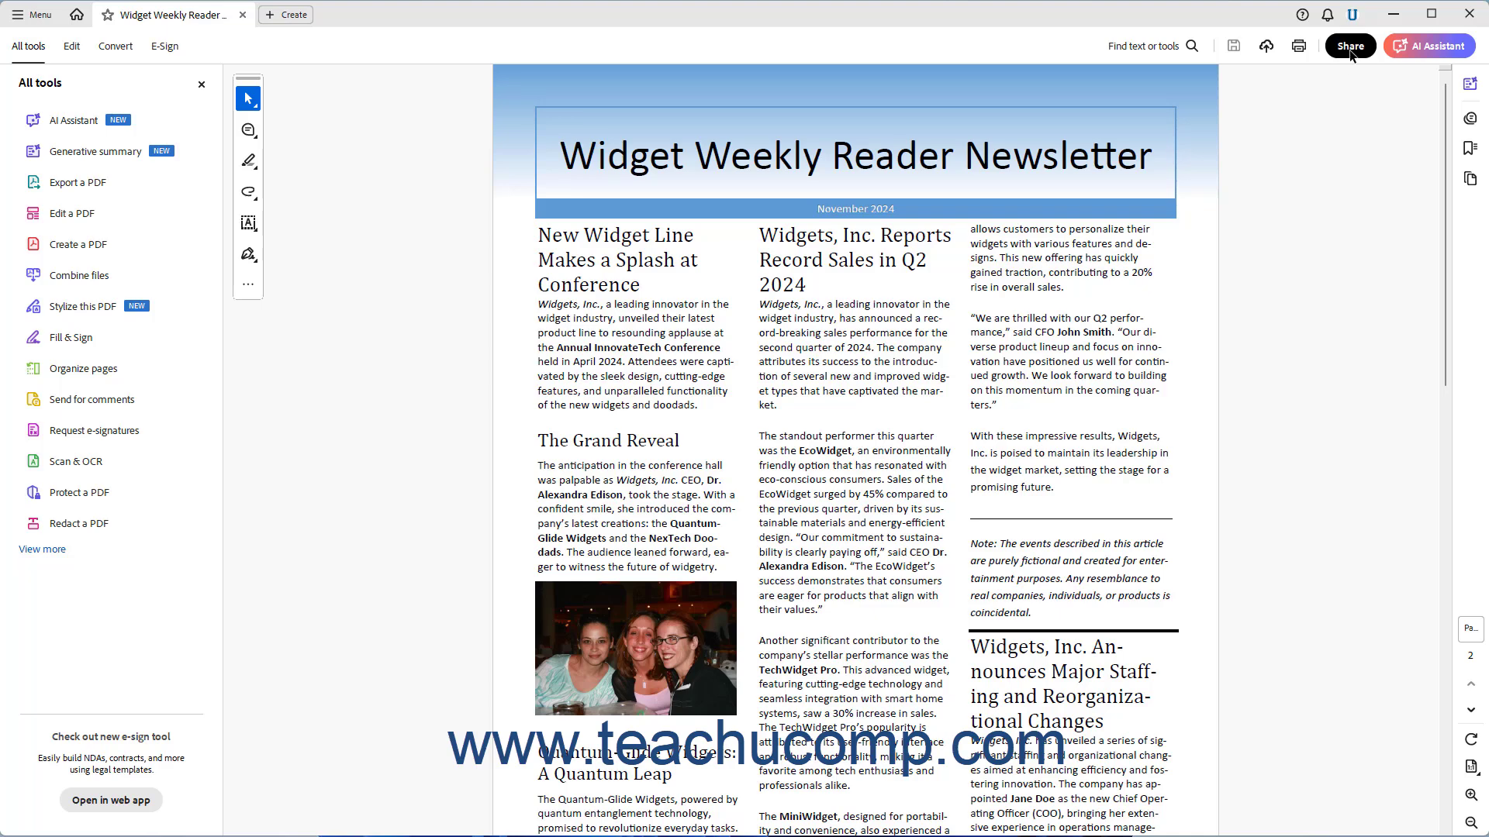
Step: Open the newsletter's Share panel, whose link allows anyone to access and comment
{"action": "left_click", "coordinate": [40, 17]}
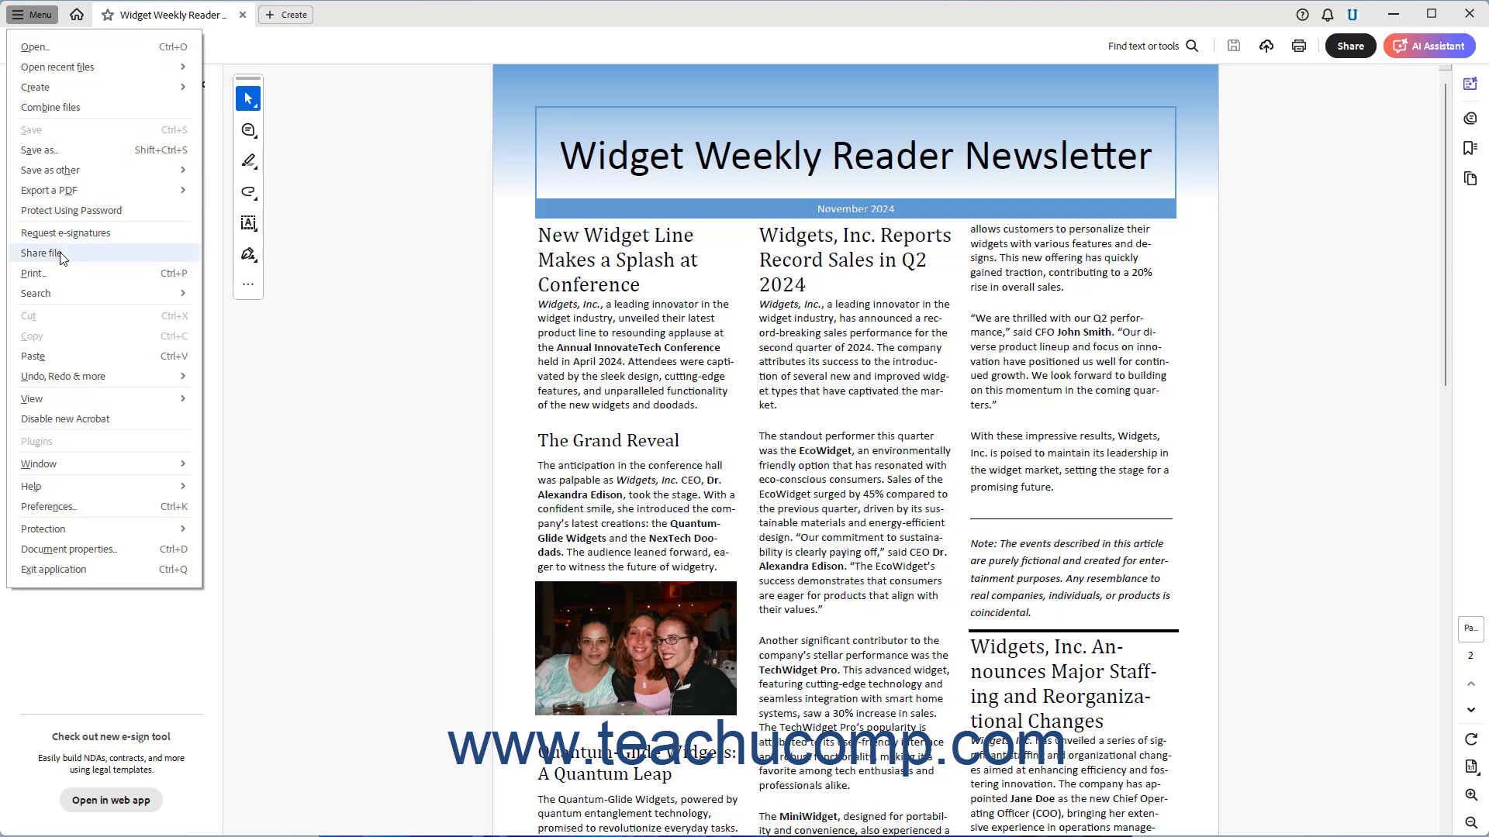
{"action": "left_click", "coordinate": [1303, 267]}
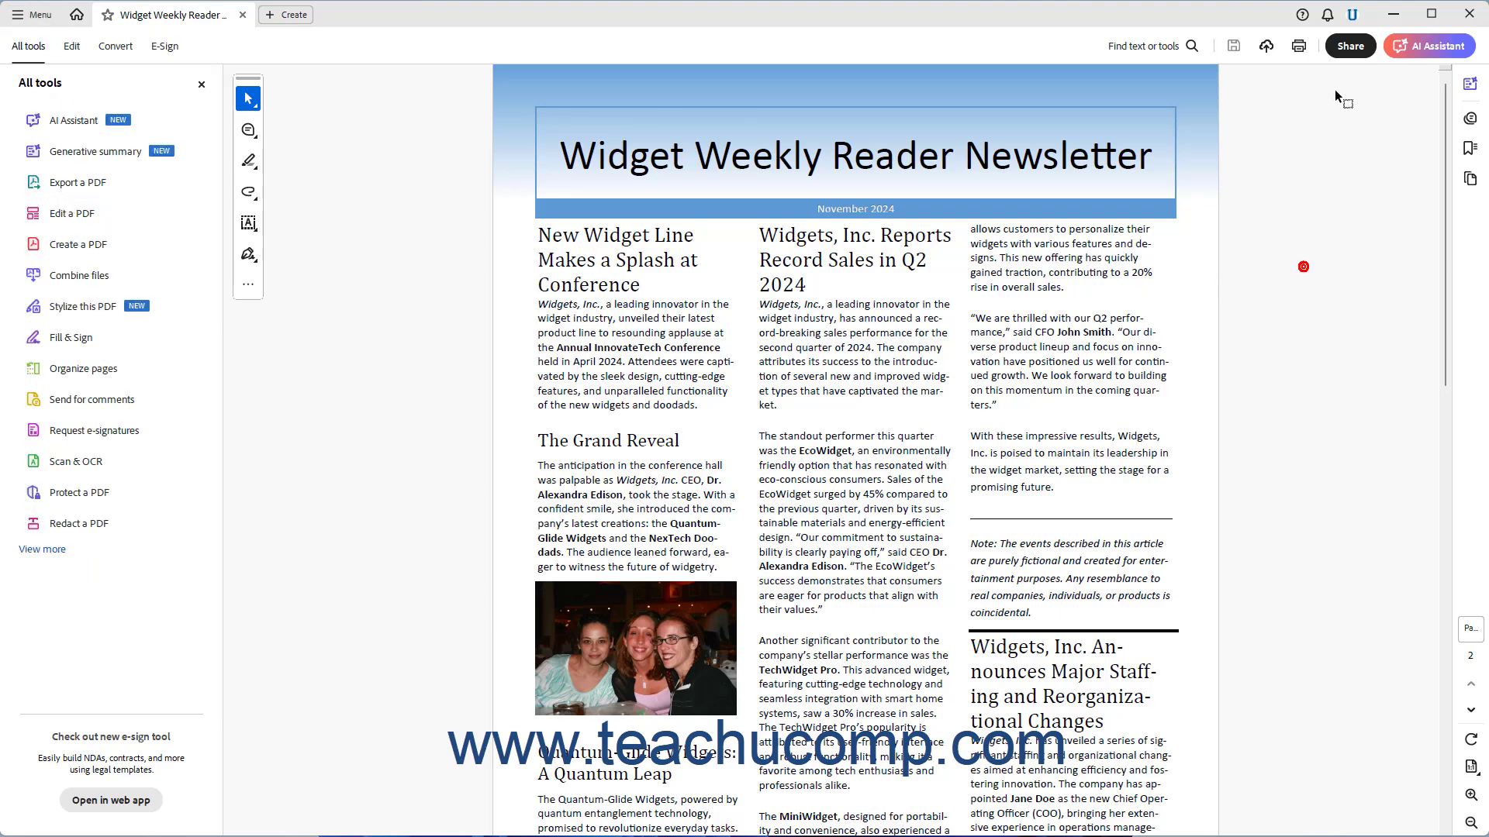
{"action": "left_click", "coordinate": [1350, 47]}
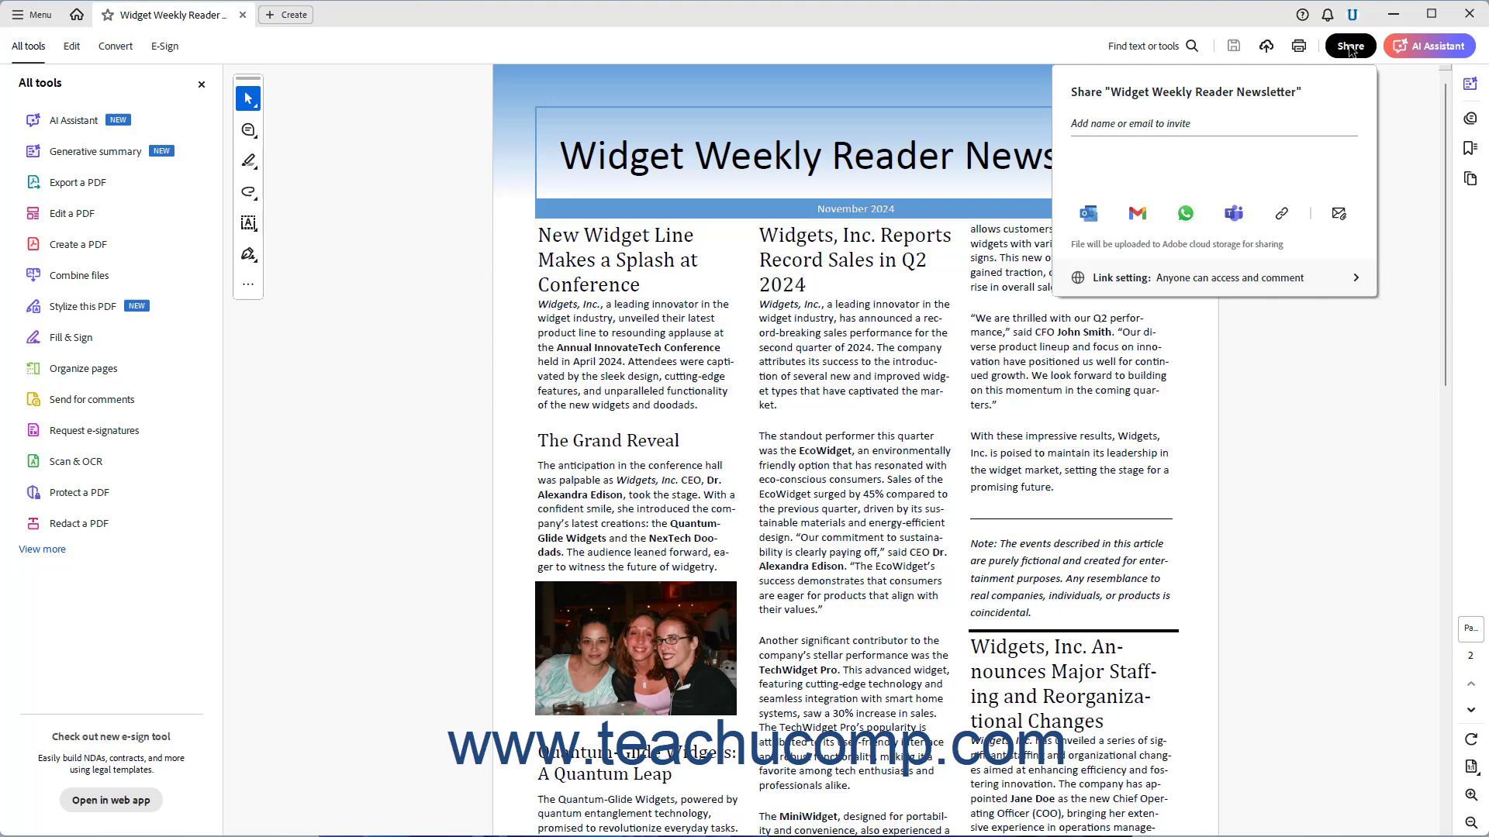
{"action": "left_click", "coordinate": [1360, 278]}
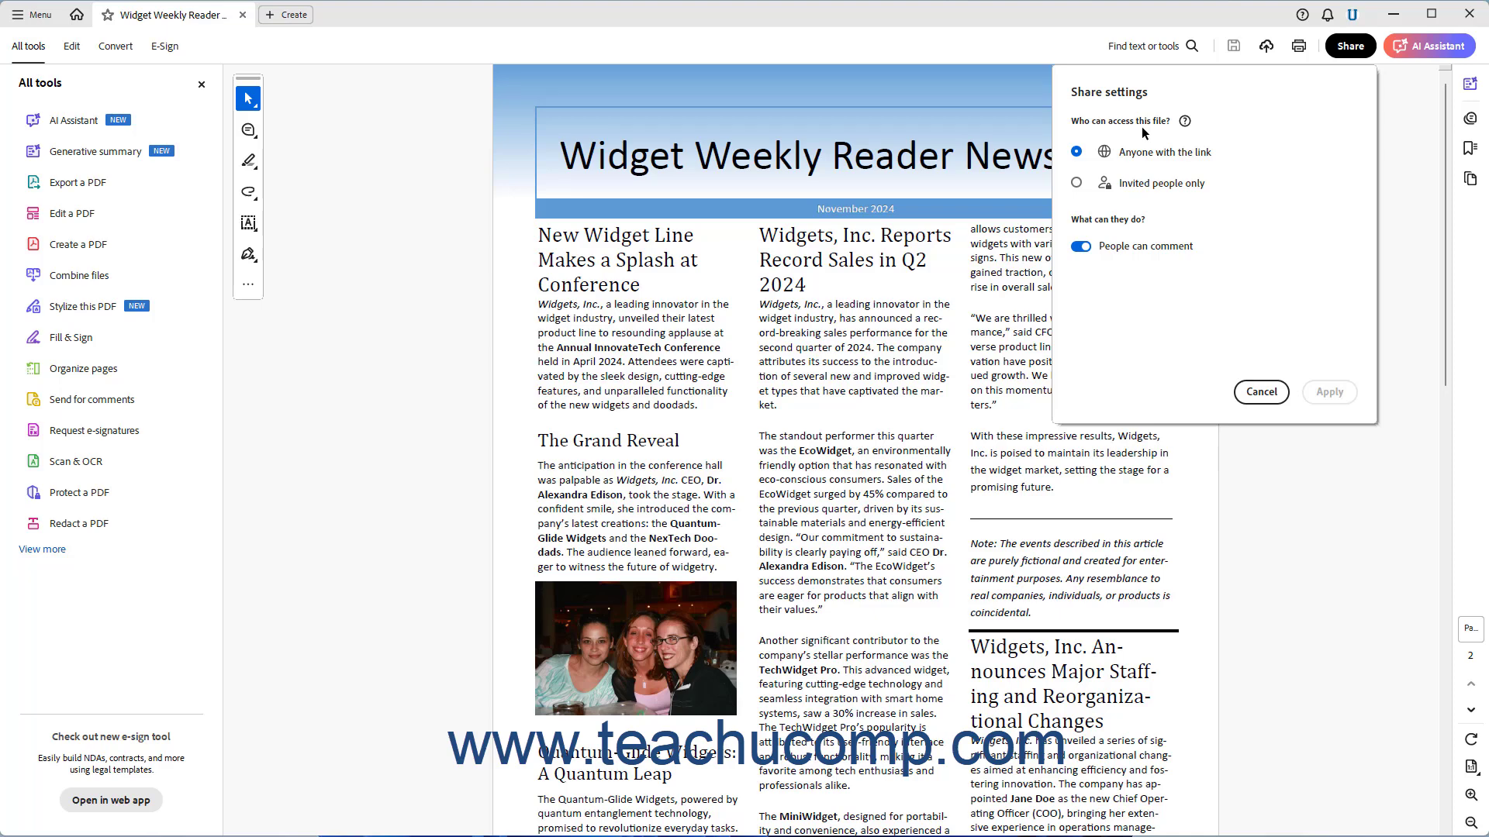
{"action": "left_click", "coordinate": [1079, 153]}
{"action": "left_click", "coordinate": [1084, 185]}
{"action": "left_click", "coordinate": [1077, 153]}
Step: Set link access to invited people only with commenting turned off, and proceed to inviting people
{"action": "left_click", "coordinate": [1262, 391]}
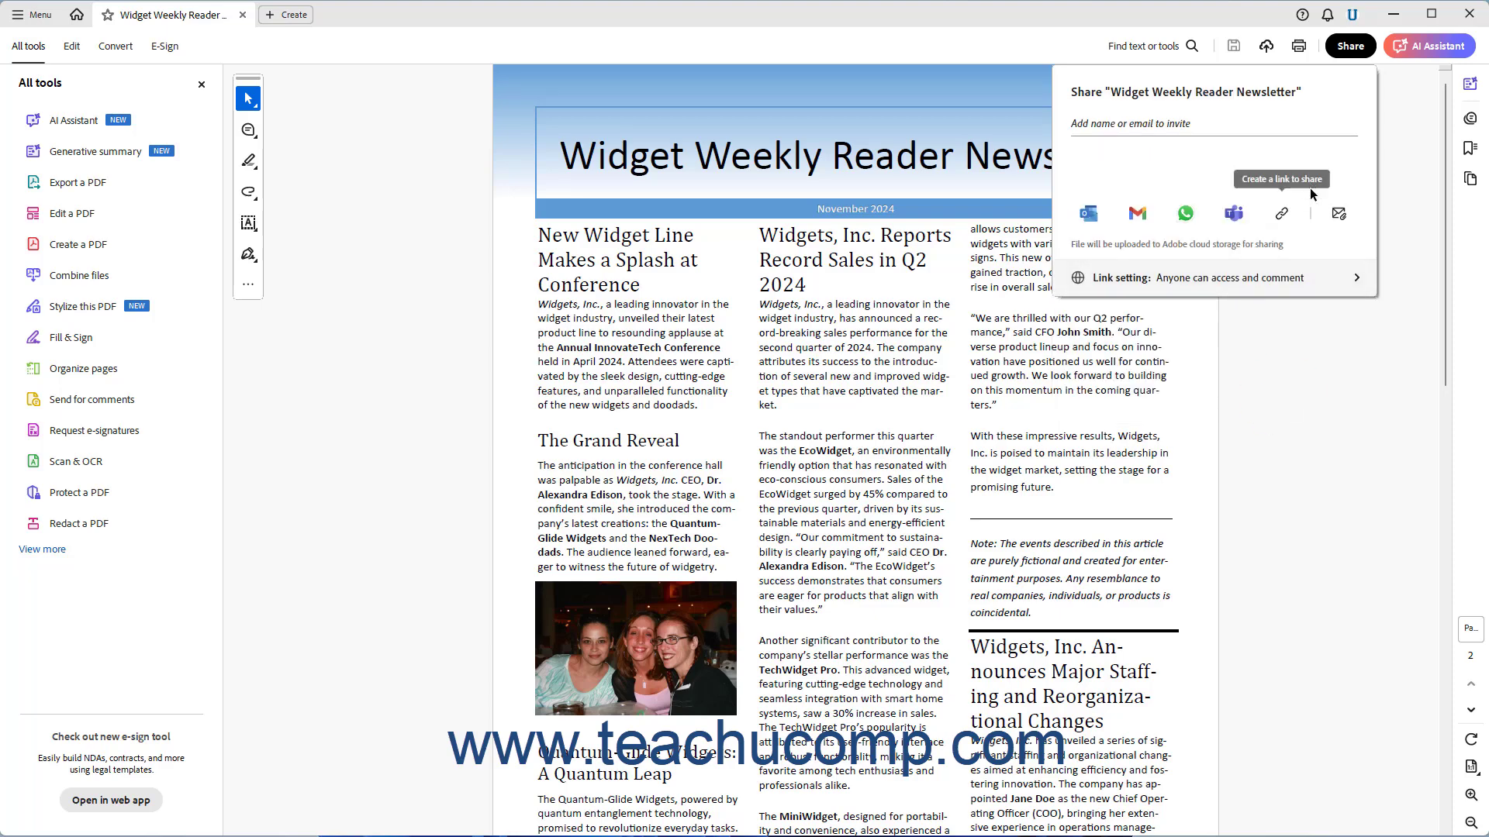
{"action": "left_click", "coordinate": [1356, 280]}
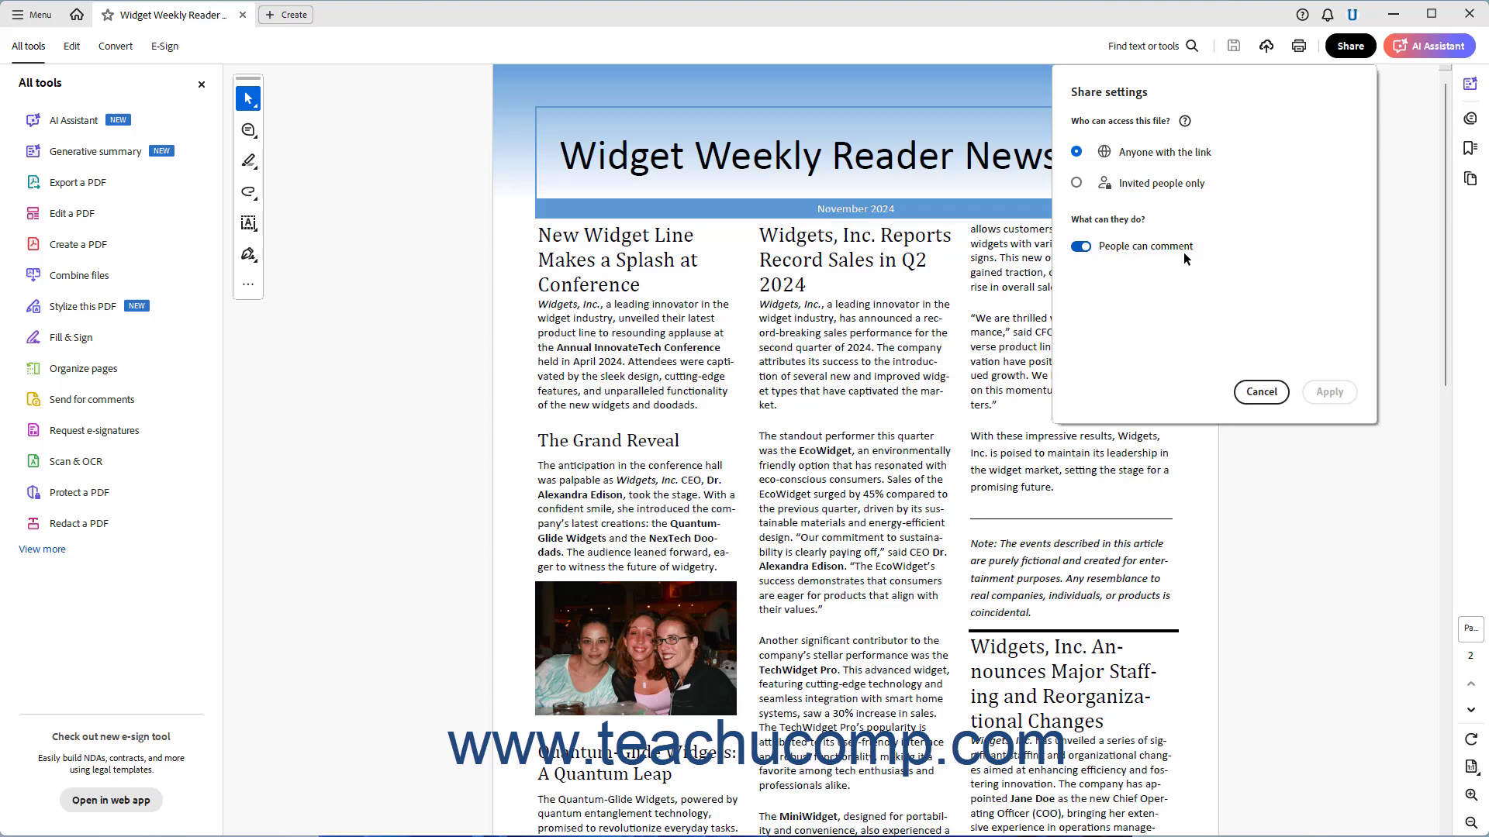
{"action": "left_click", "coordinate": [1086, 246]}
{"action": "left_click", "coordinate": [1077, 185]}
{"action": "left_click", "coordinate": [1326, 392]}
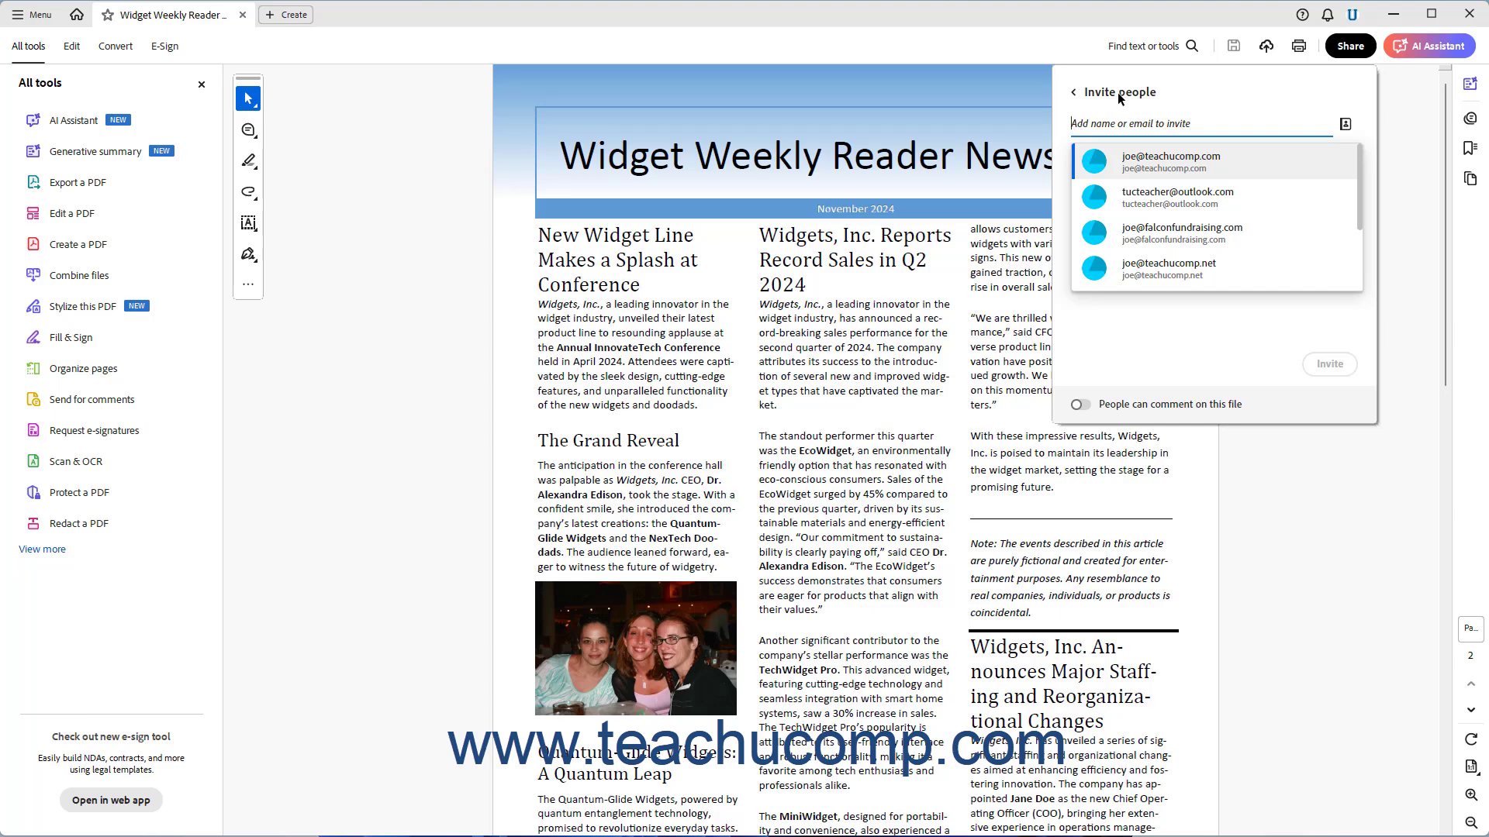
{"action": "left_click", "coordinate": [1118, 91]}
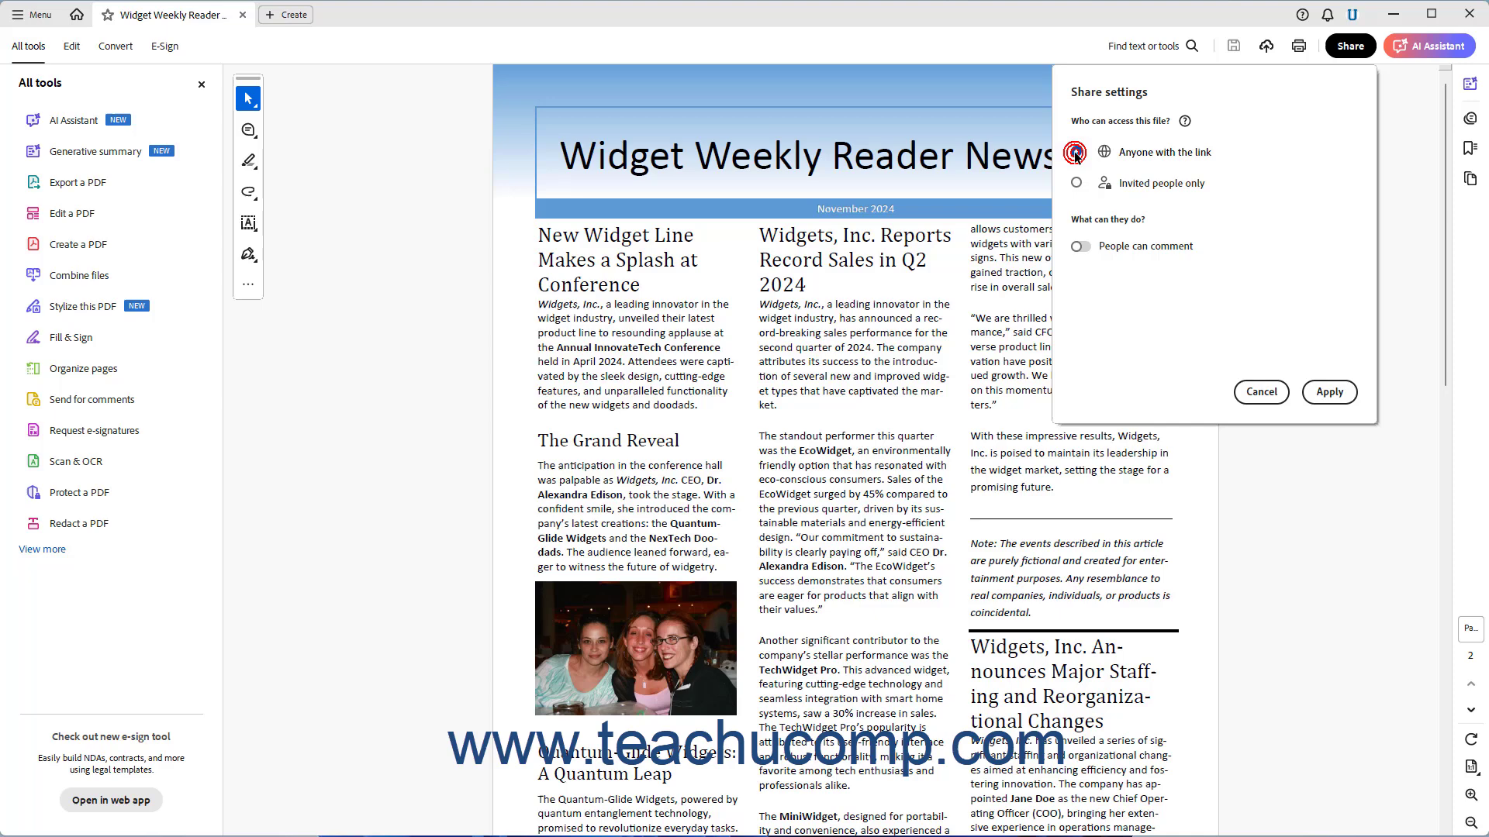
{"action": "left_click", "coordinate": [1262, 392]}
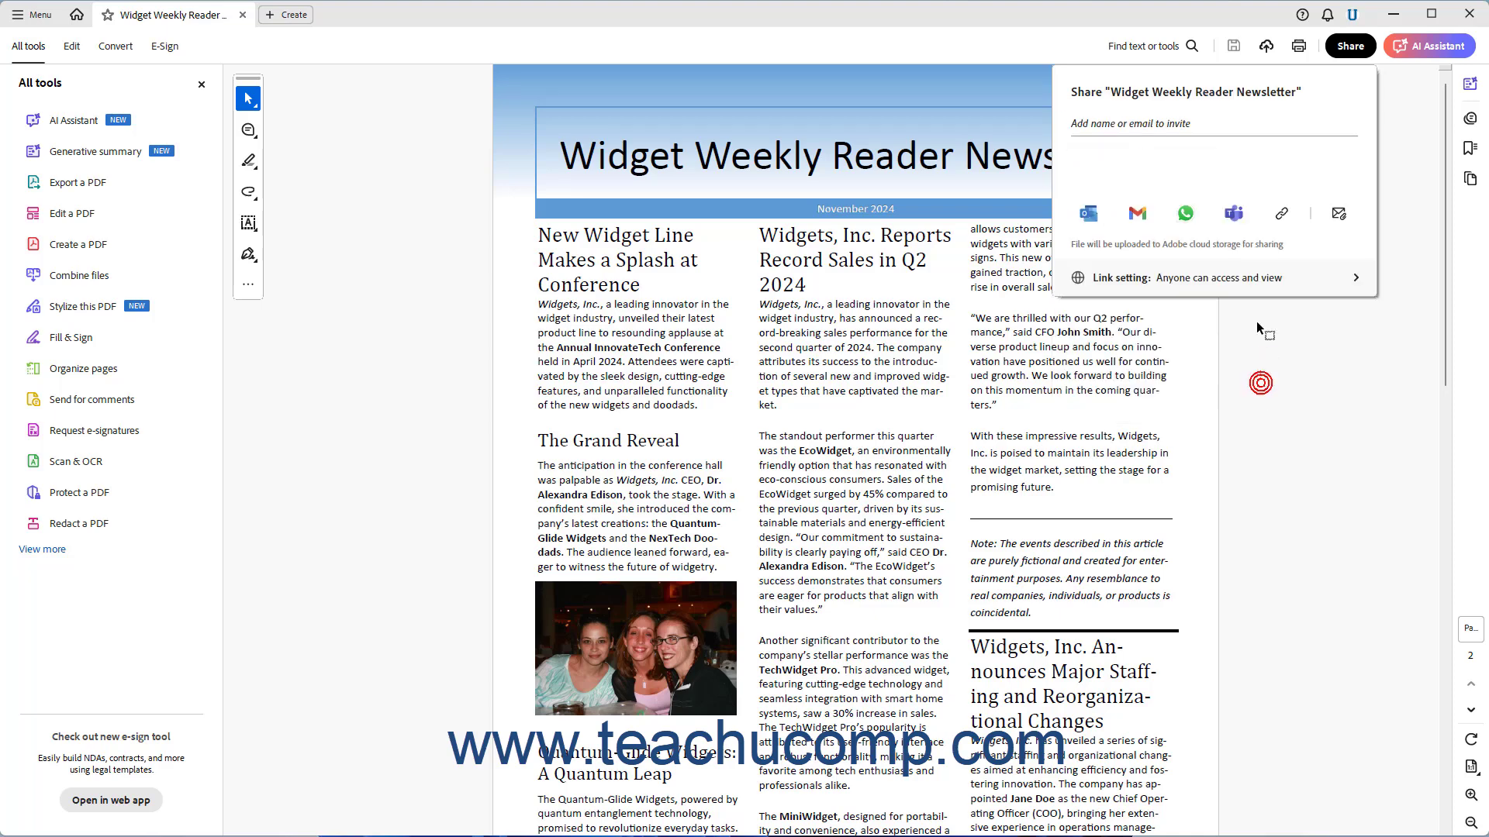
{"action": "left_click", "coordinate": [1175, 122]}
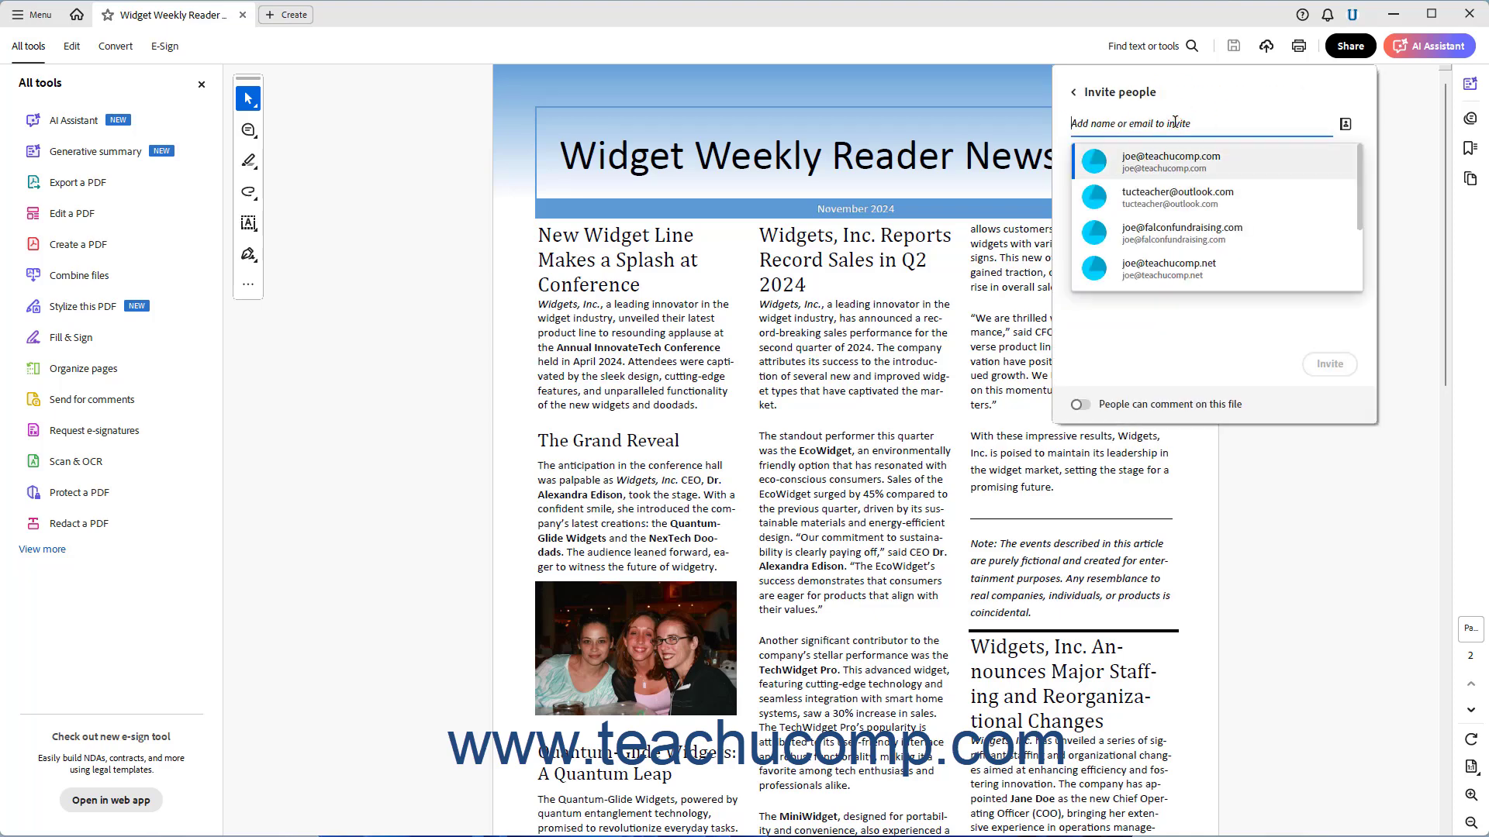
{"action": "left_click", "coordinate": [1074, 92]}
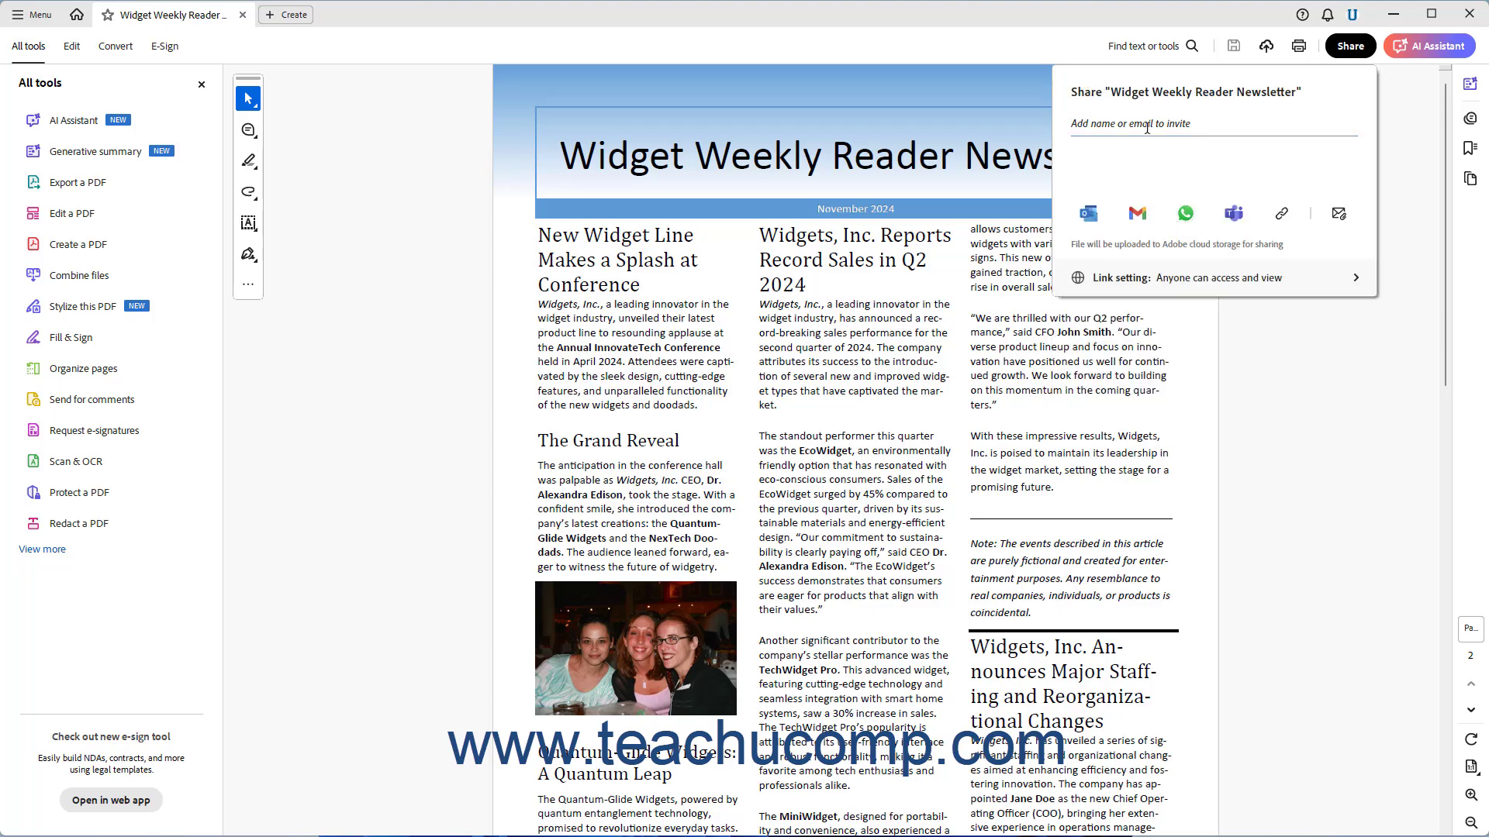
{"action": "left_click", "coordinate": [1353, 278]}
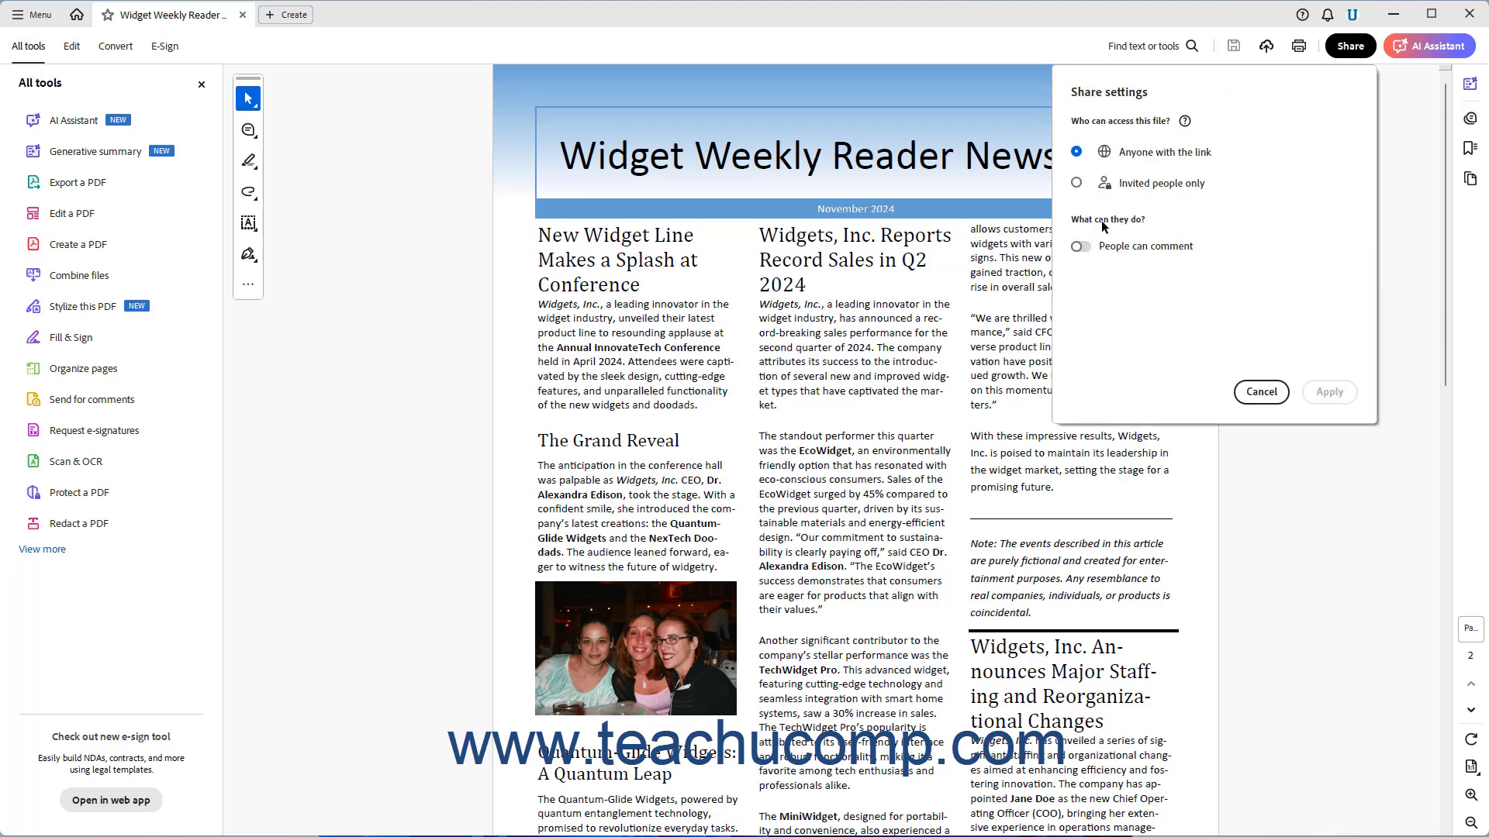
{"action": "left_click", "coordinate": [1077, 184]}
{"action": "left_click", "coordinate": [1320, 392]}
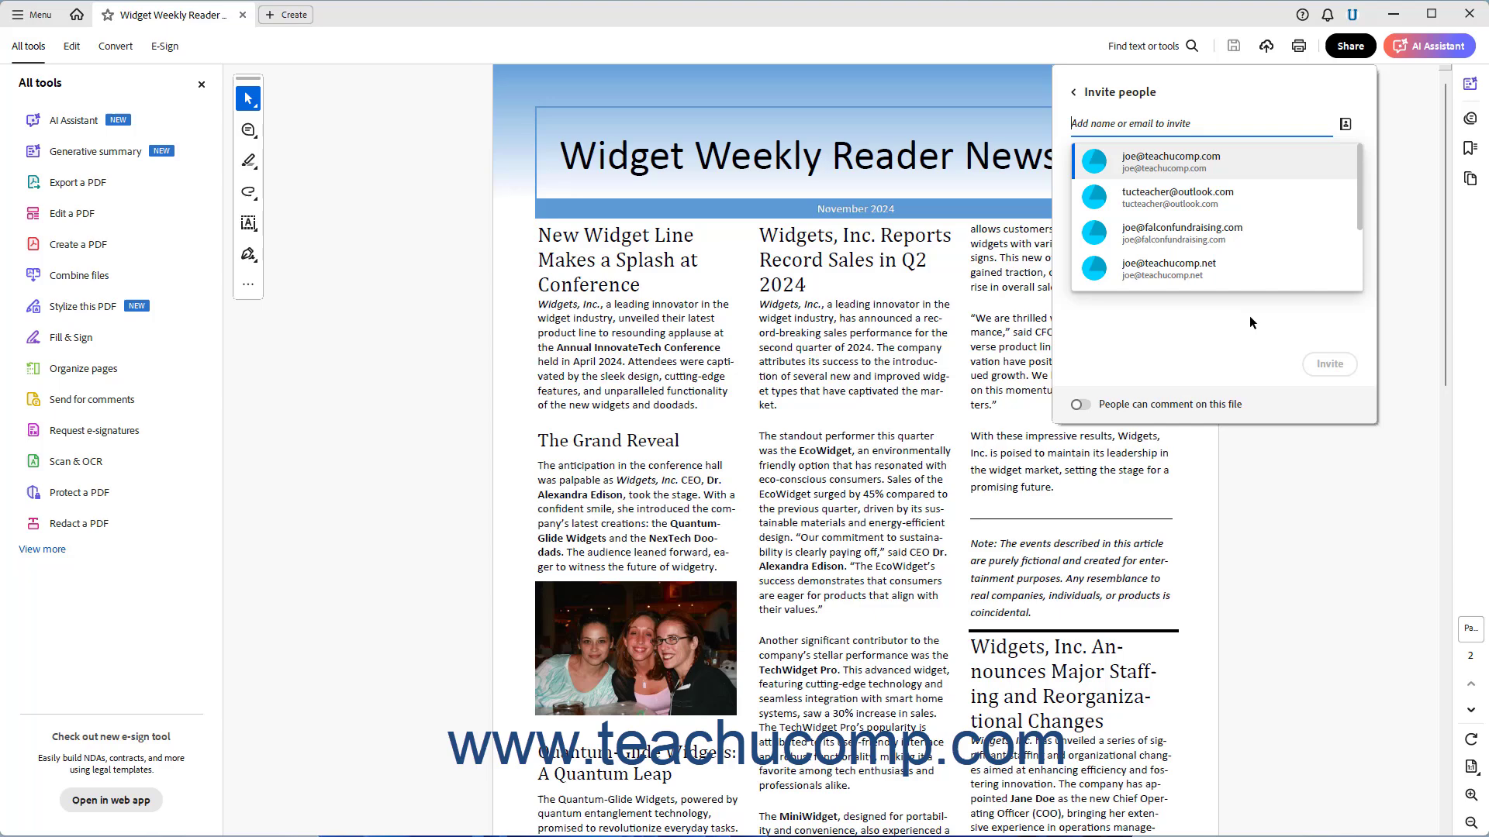
Step: Make the teacher's e-mail the only invitee, removing the suggested contact added first
{"action": "left_click", "coordinate": [1250, 273]}
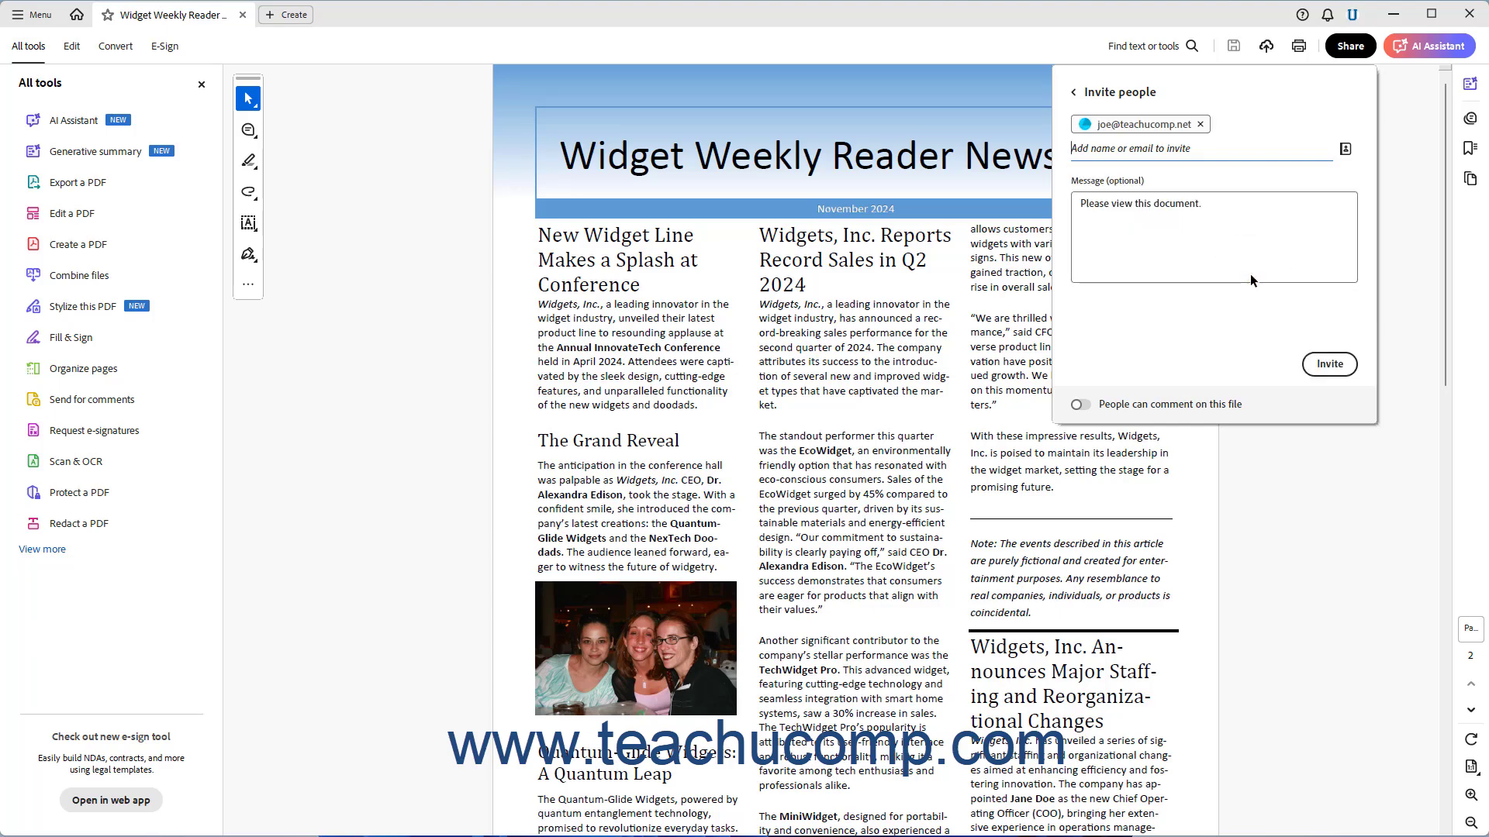
{"action": "left_click", "coordinate": [1180, 156]}
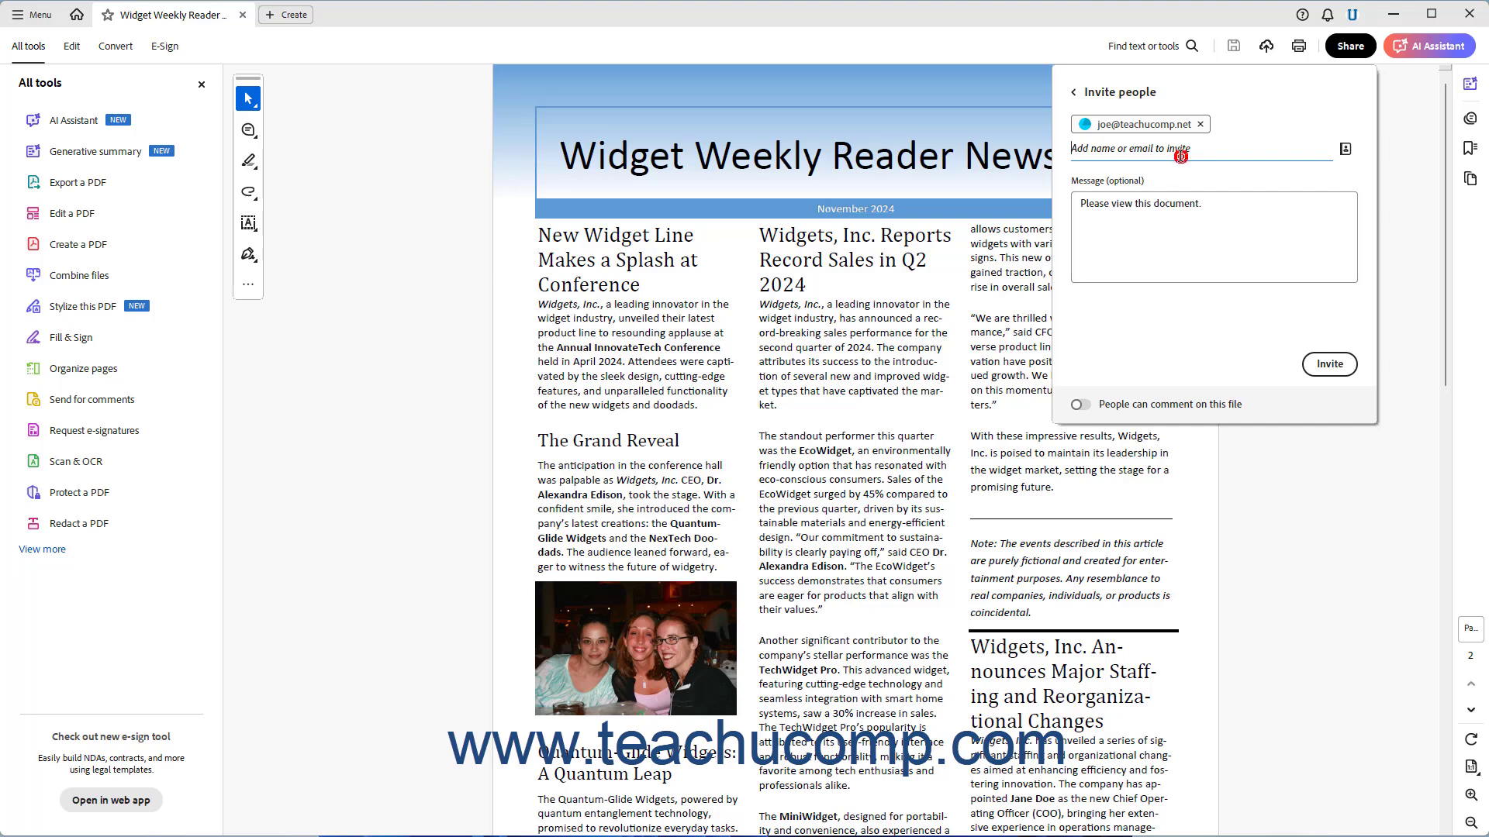
{"action": "type", "text": "te"}
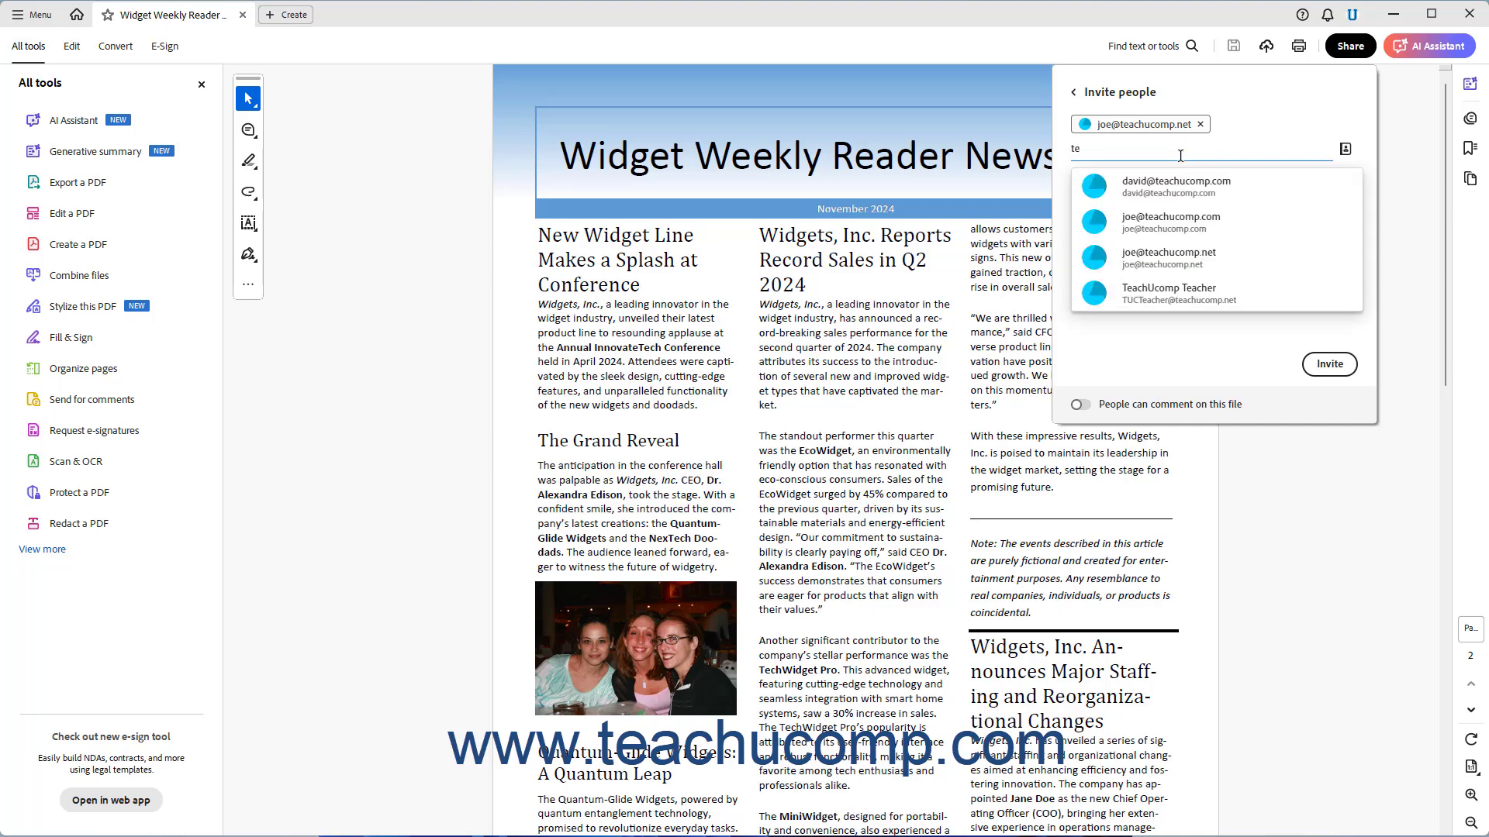
{"action": "left_click", "coordinate": [1185, 291]}
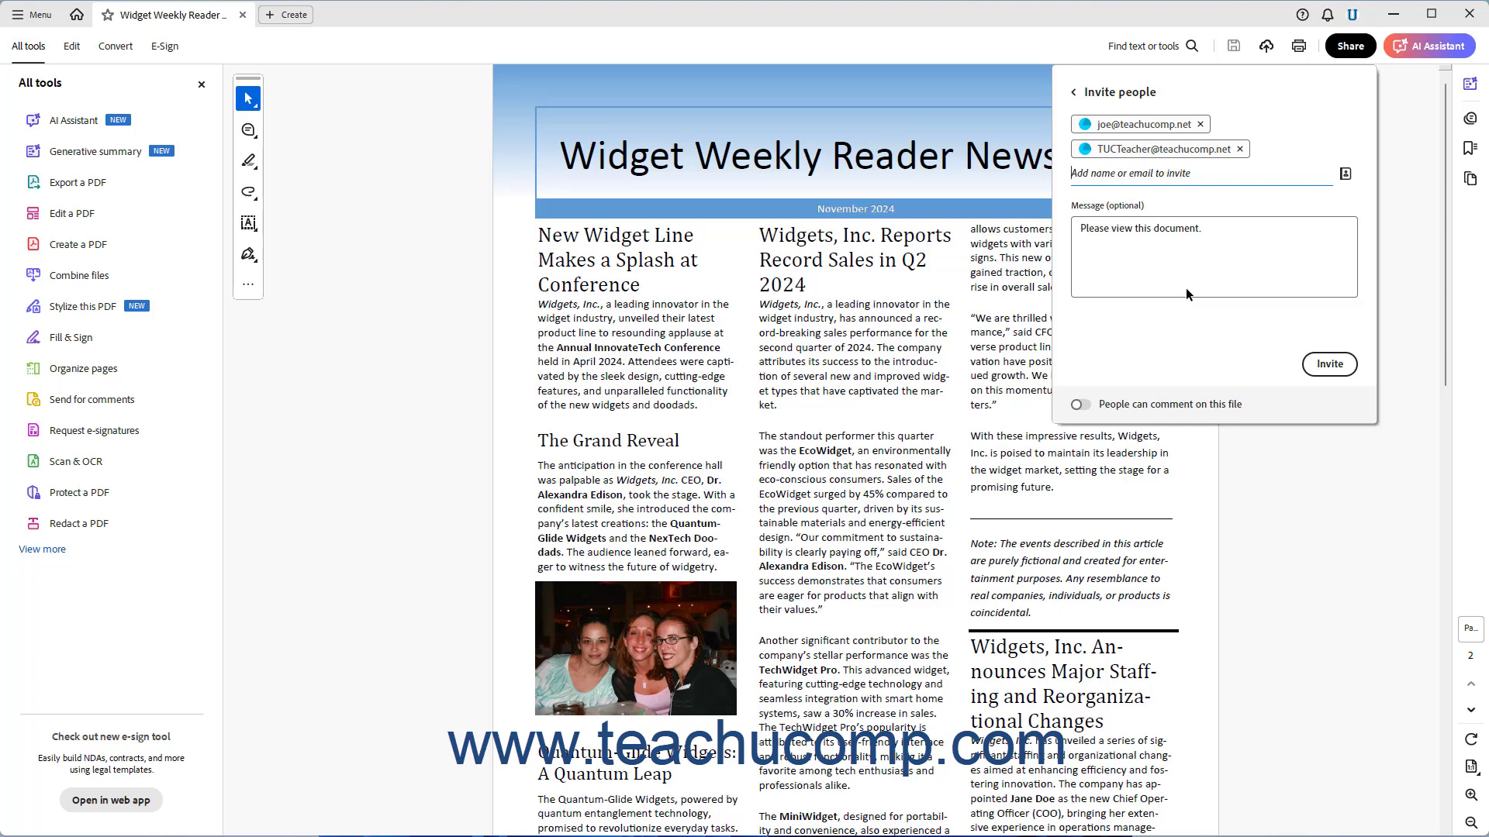
{"action": "left_click", "coordinate": [1200, 125]}
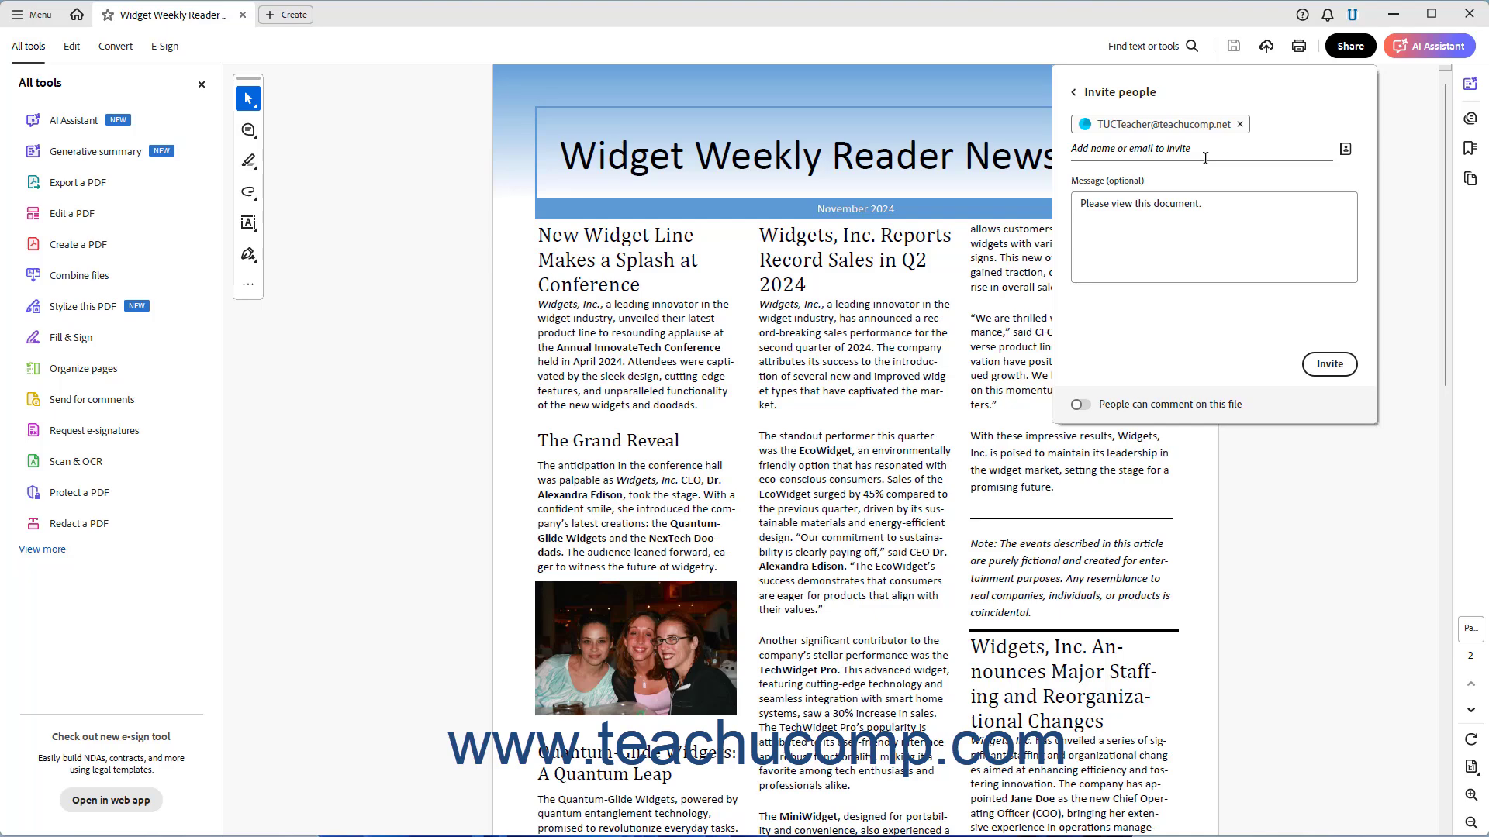
Step: Pick a contact from the Address Book and add them to the To recipients
{"action": "left_click", "coordinate": [1345, 150]}
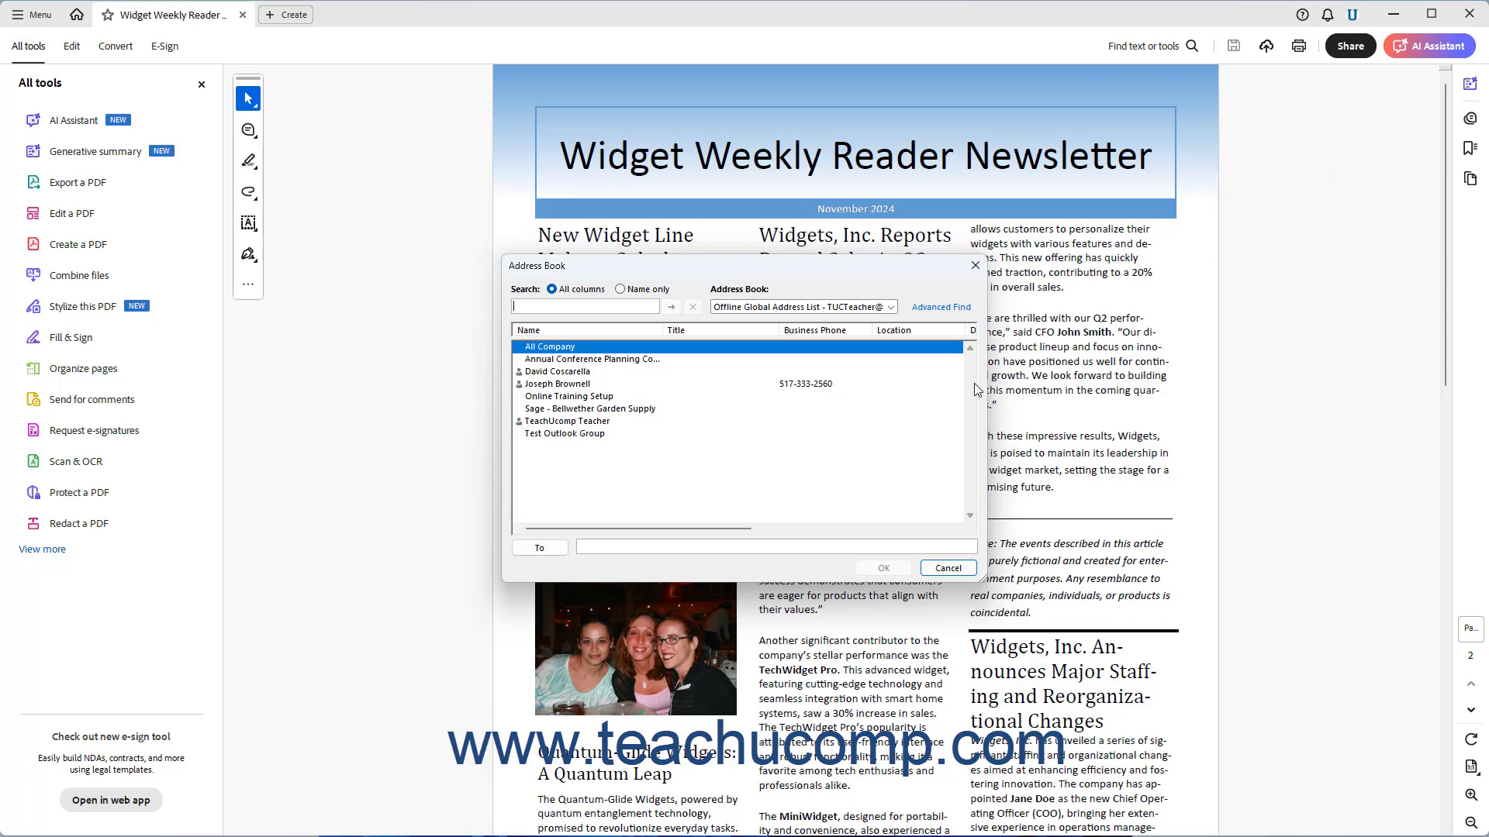
{"action": "left_click", "coordinate": [574, 384]}
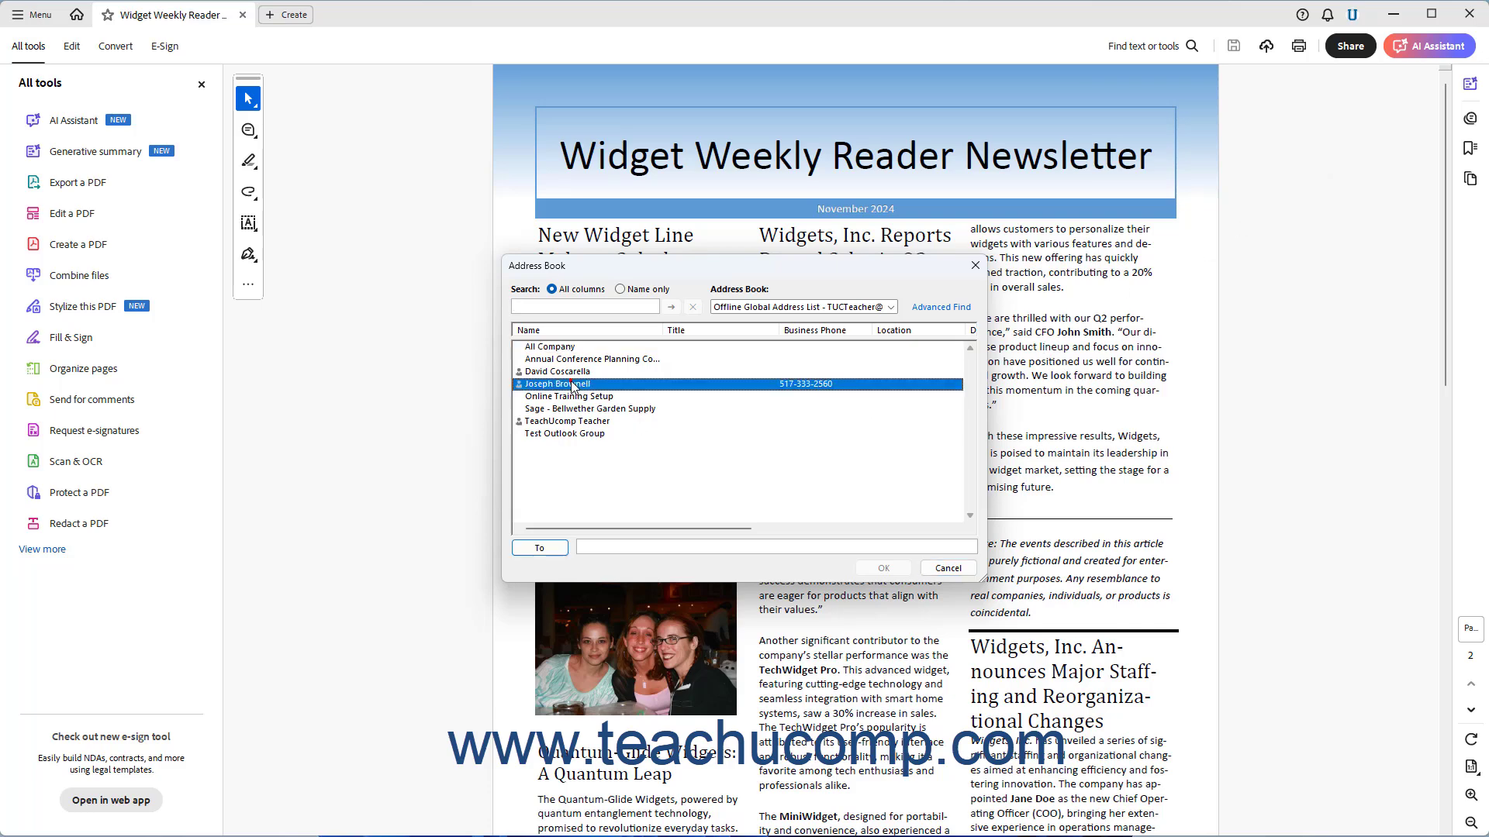
{"action": "left_click", "coordinate": [554, 552]}
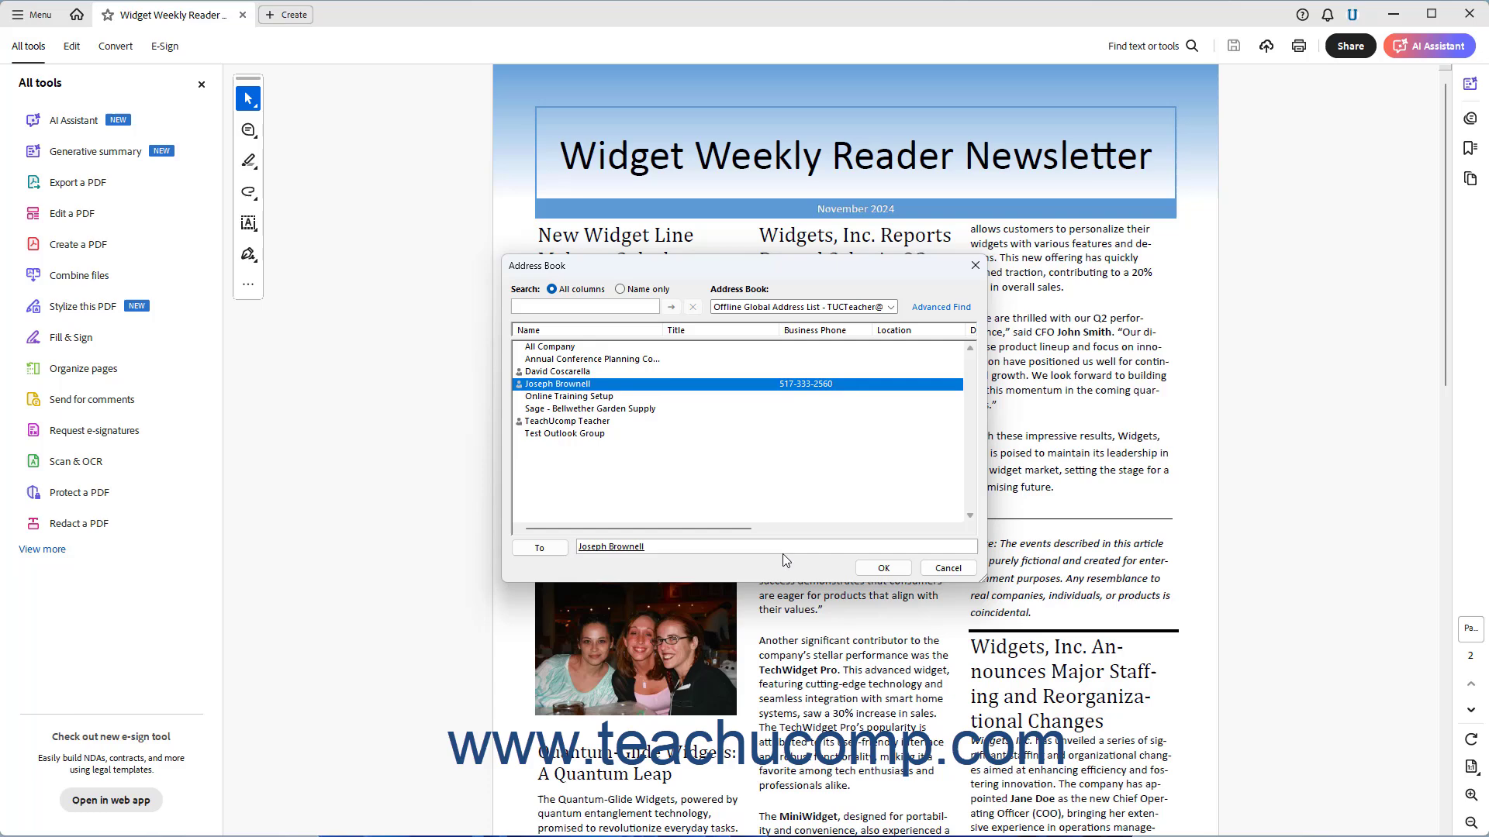
{"action": "left_click", "coordinate": [883, 568]}
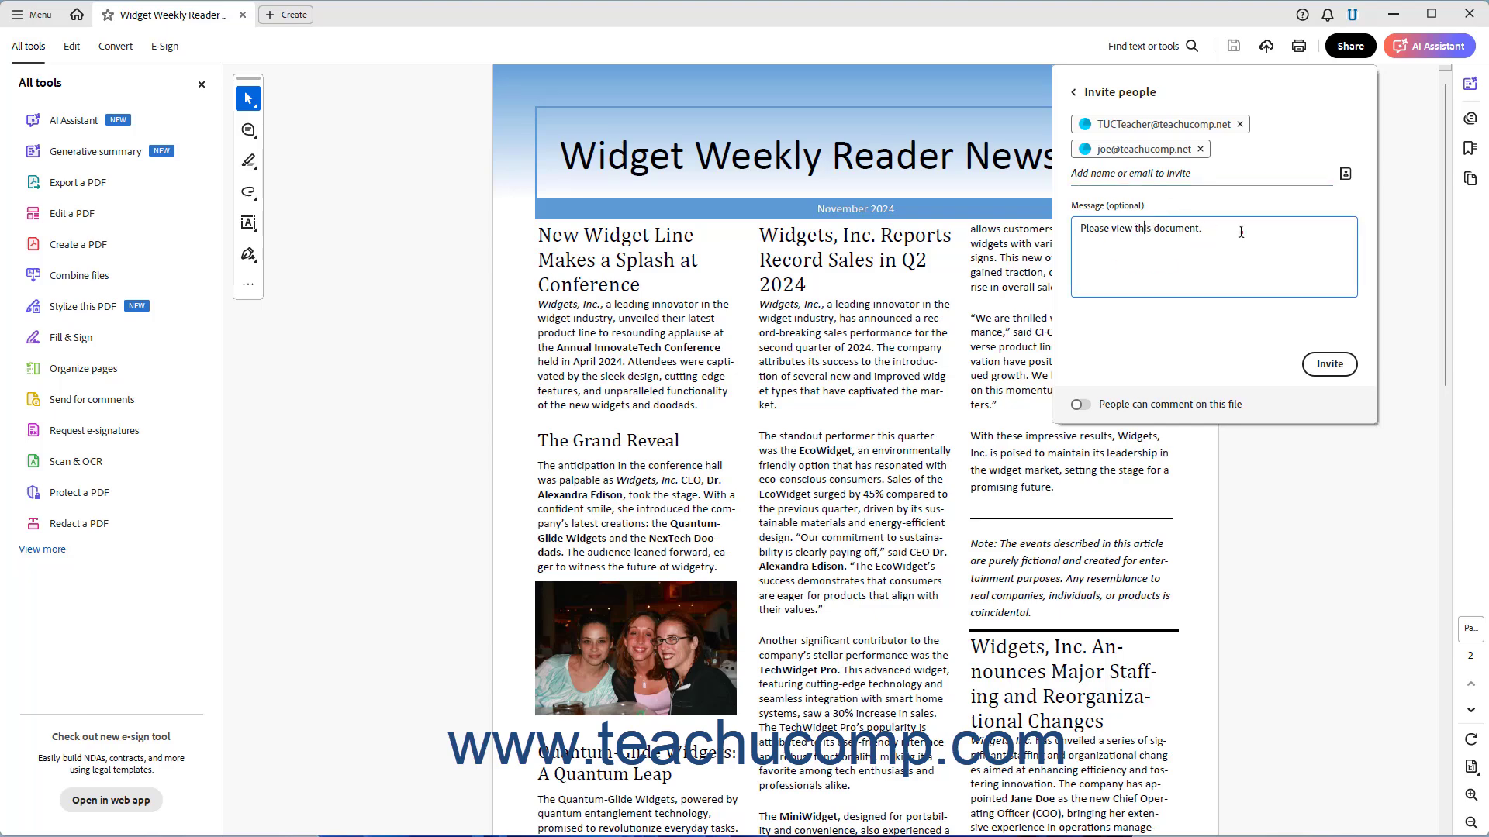
Step: Send the invite with message 'Can you please provide any feedback before publishing? Thanks!' and commenting enabled
{"action": "left_click_drag", "start_coordinate": [1241, 232], "coordinate": [1083, 228]}
{"action": "type", "text": "Can you please provide any feedback before publishing? Thanks!"}
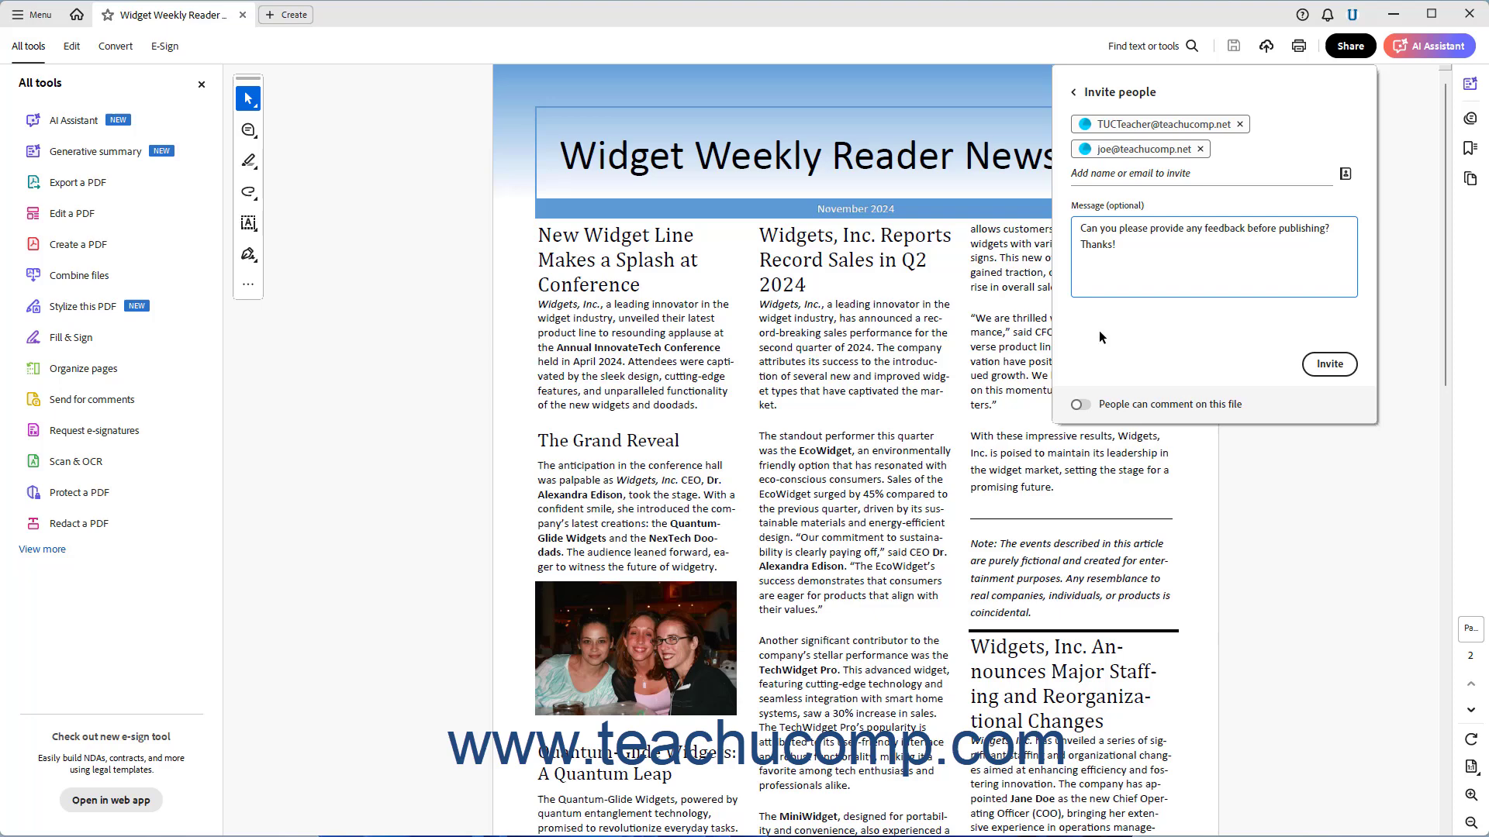
{"action": "left_click", "coordinate": [1082, 404]}
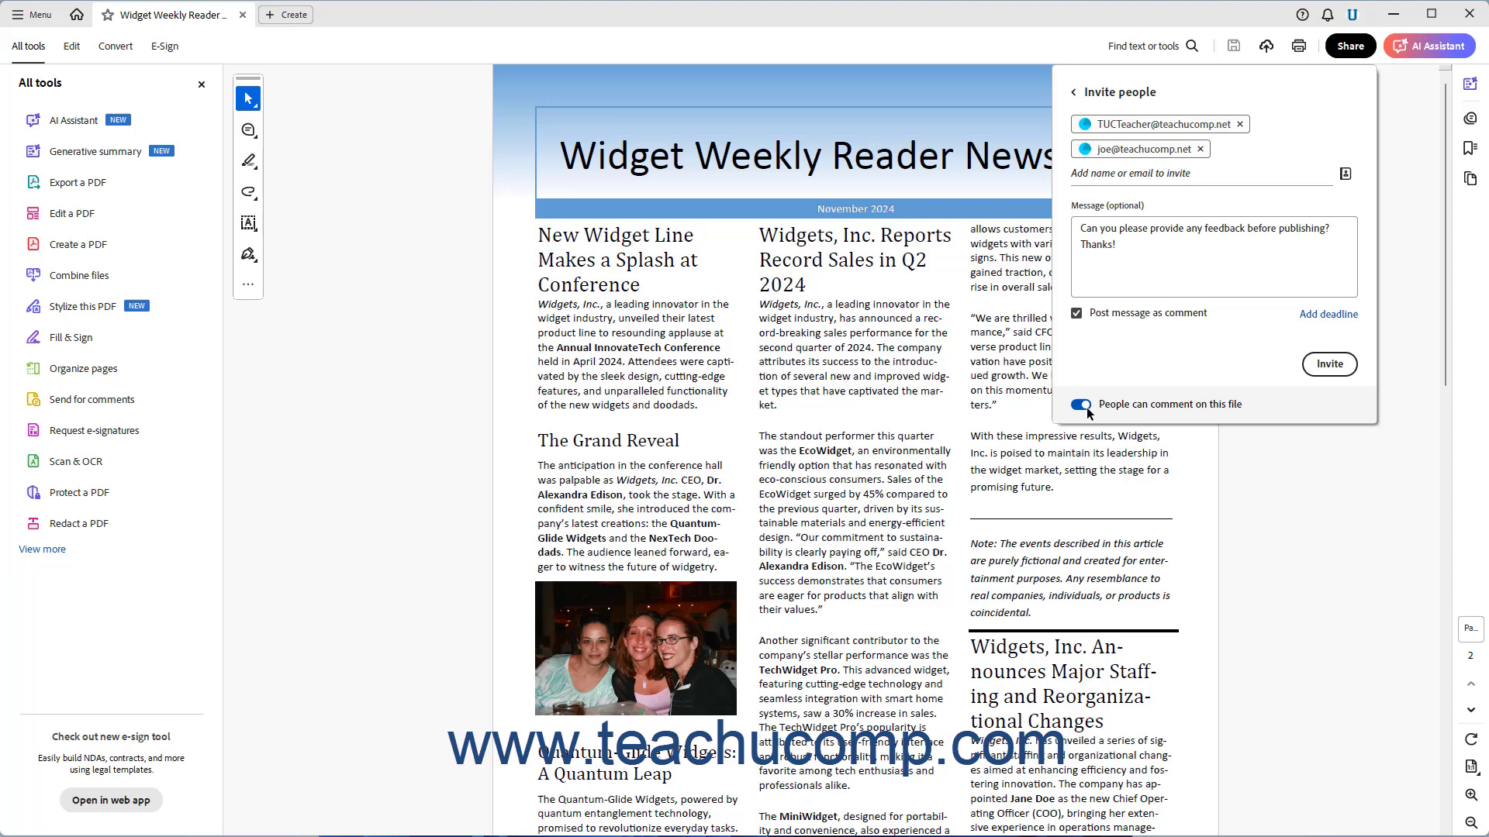
{"action": "left_click", "coordinate": [1329, 365]}
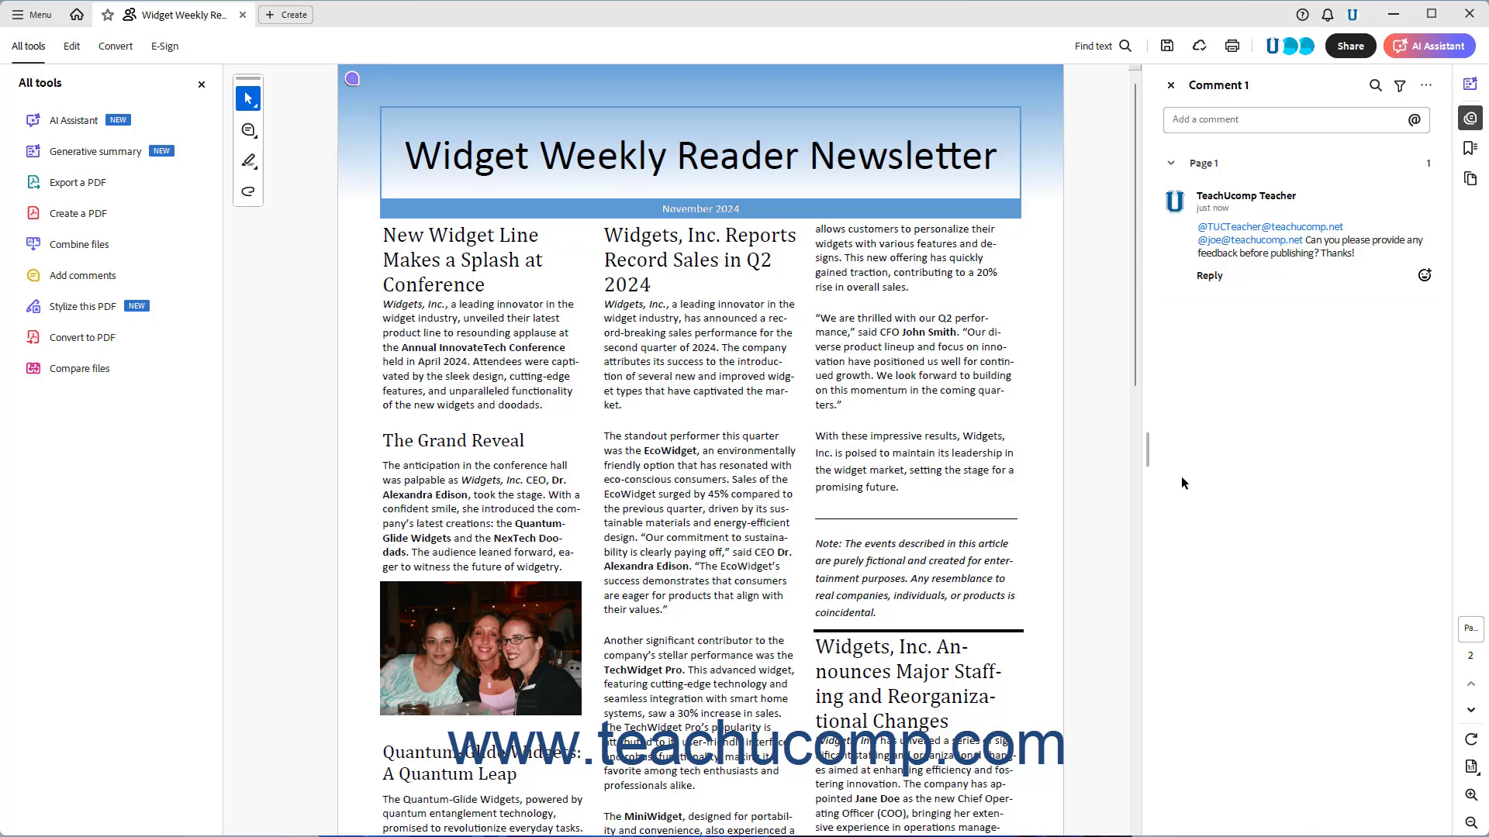
Step: Copy the newsletter's sharing link from the Share panel
{"action": "left_click", "coordinate": [1347, 49]}
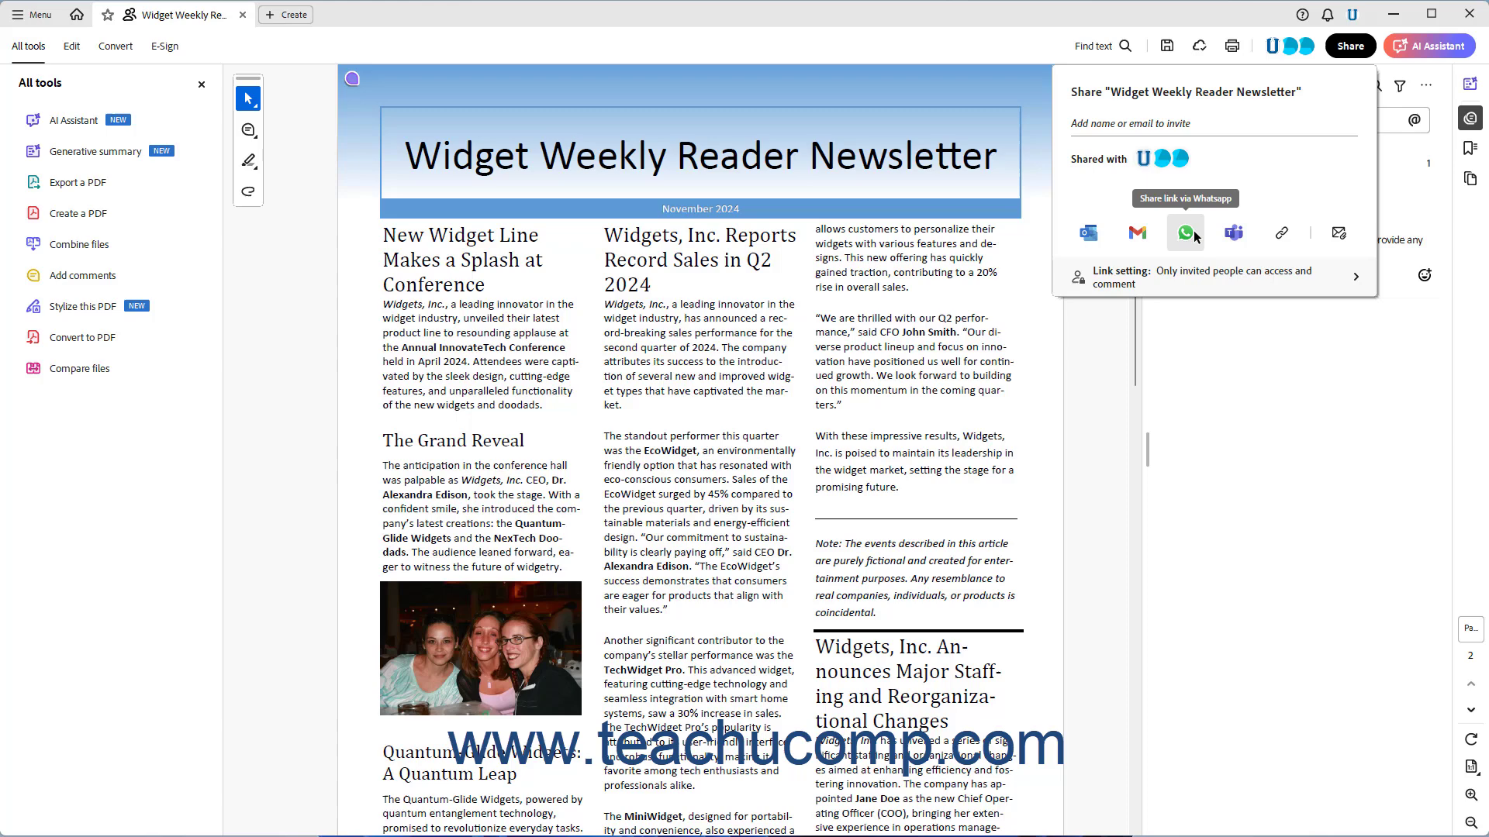
{"action": "left_click", "coordinate": [1293, 237]}
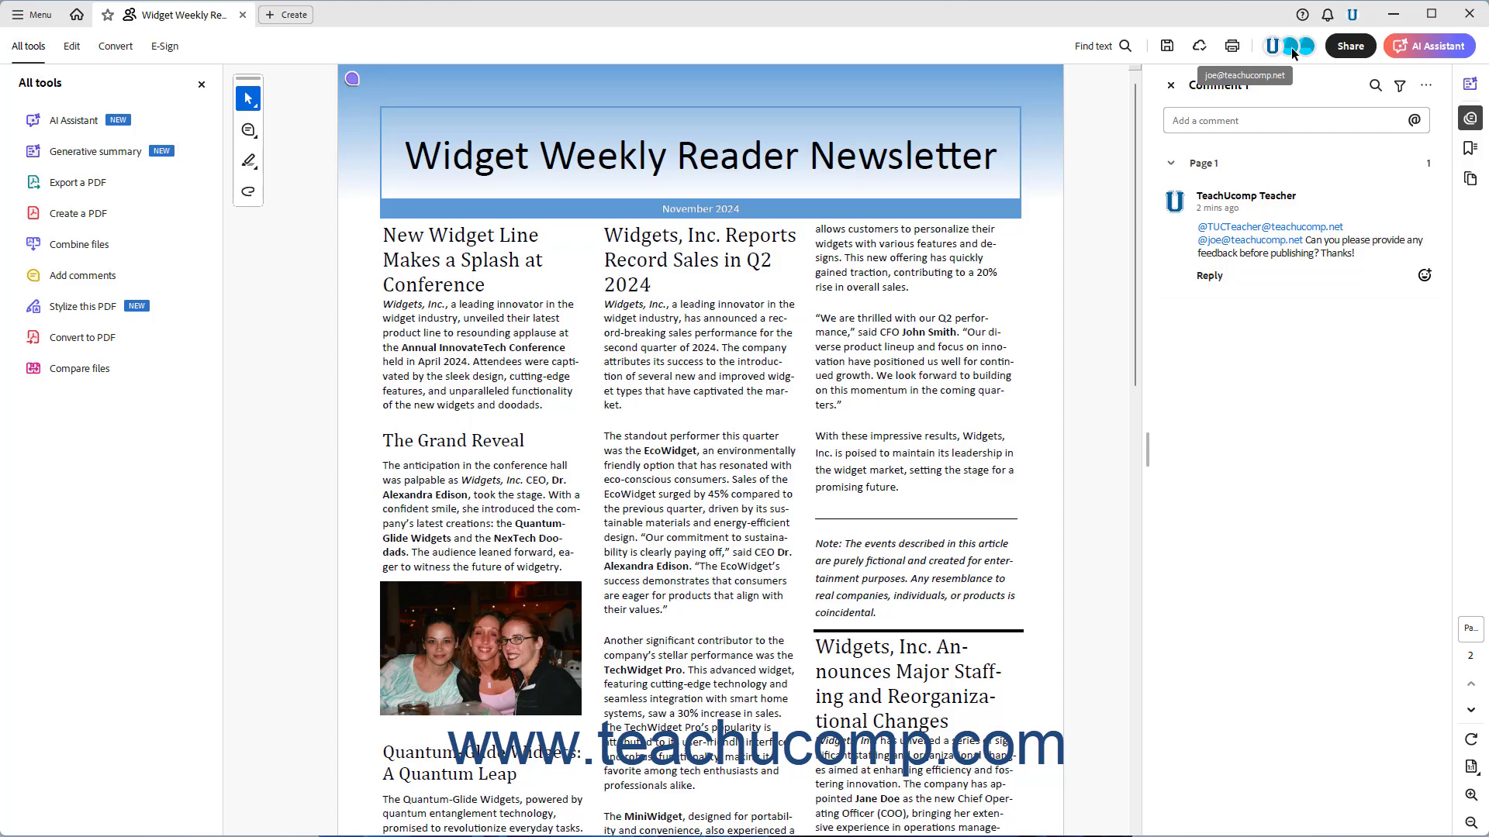
{"action": "left_click", "coordinate": [1291, 53]}
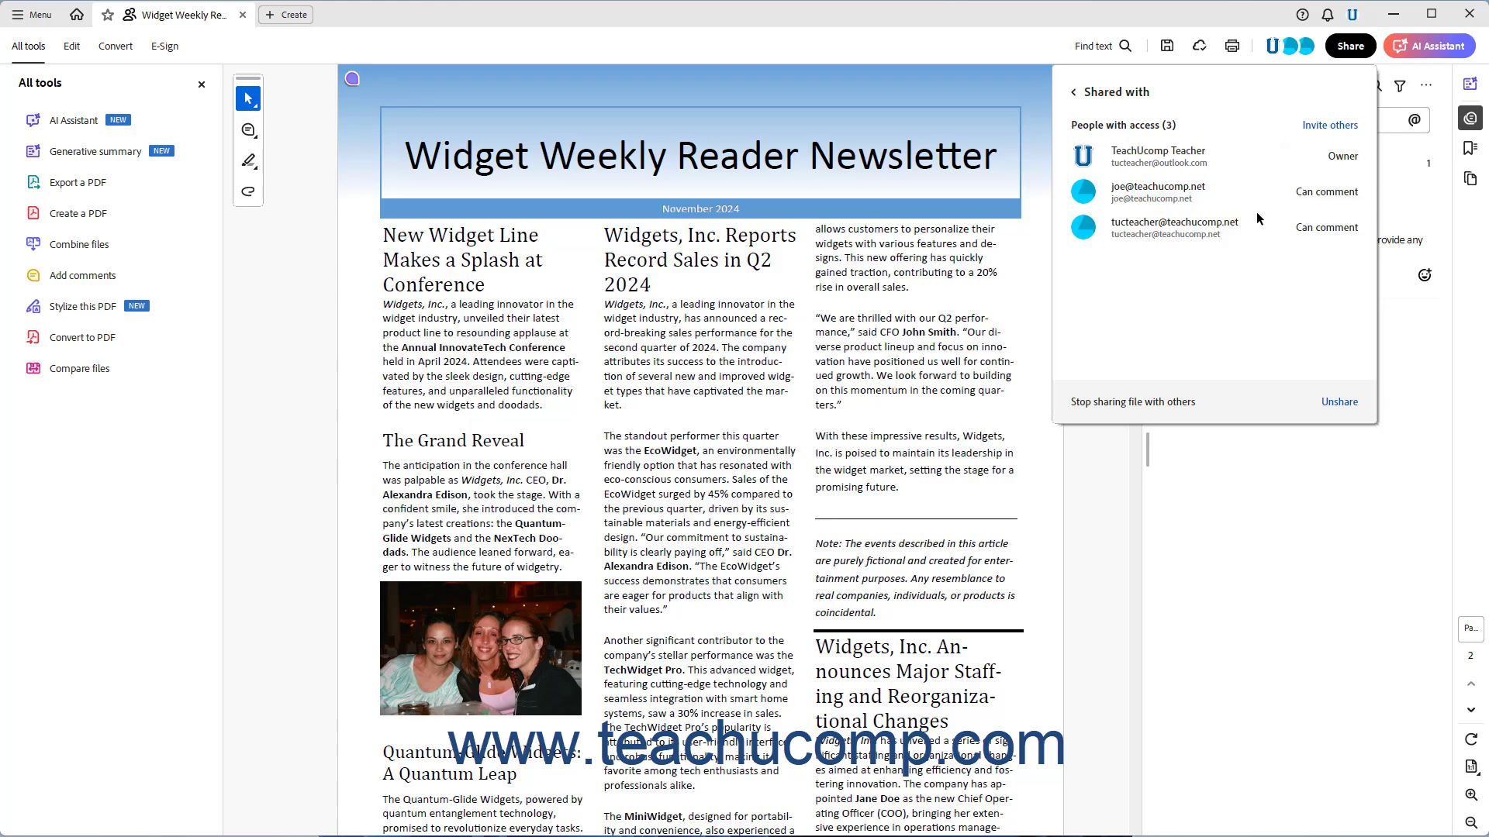
{"action": "mouse_move", "coordinate": [1260, 208]}
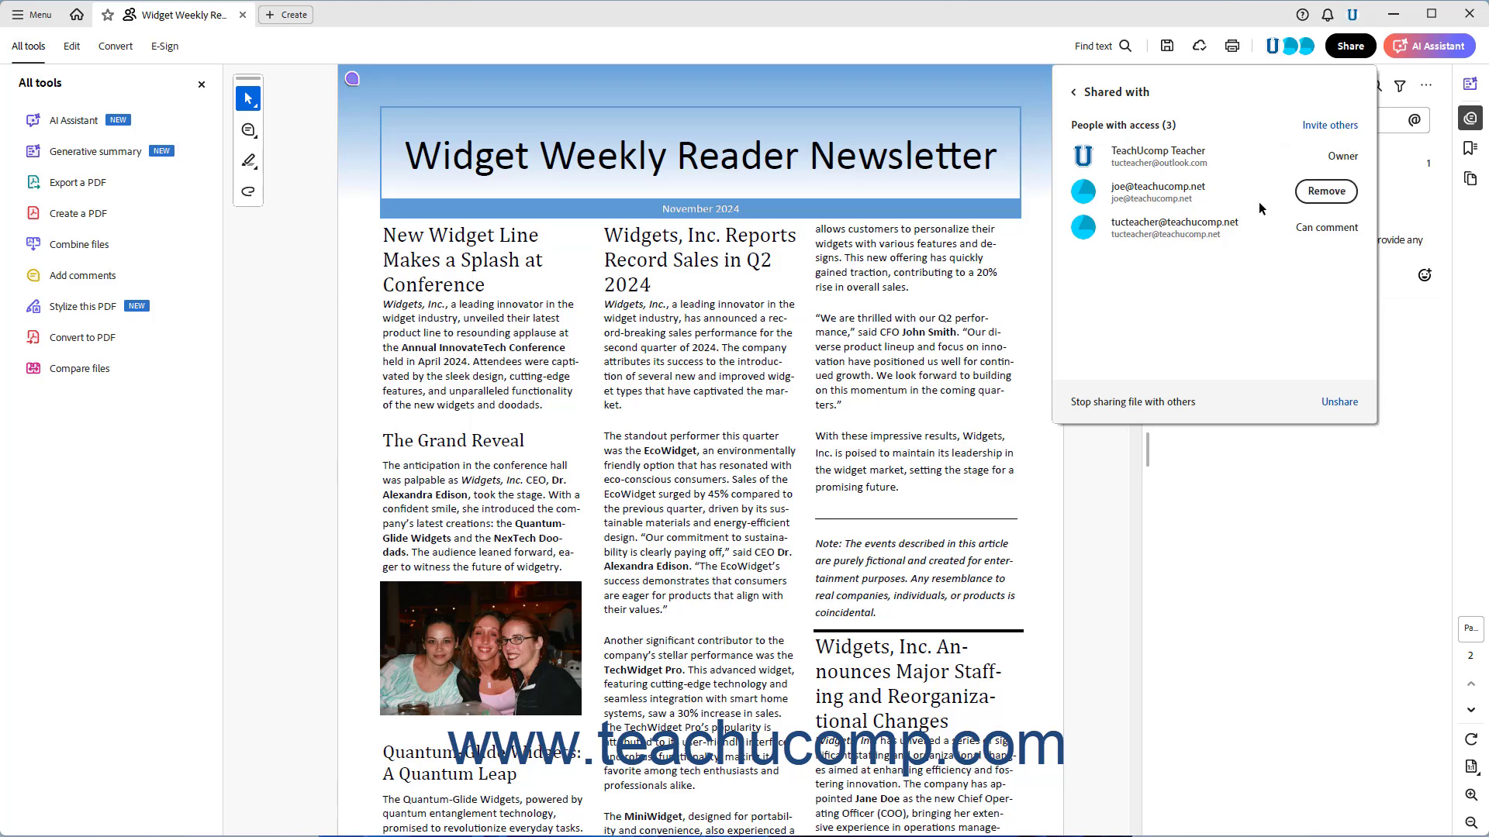
{"action": "left_click", "coordinate": [1325, 192]}
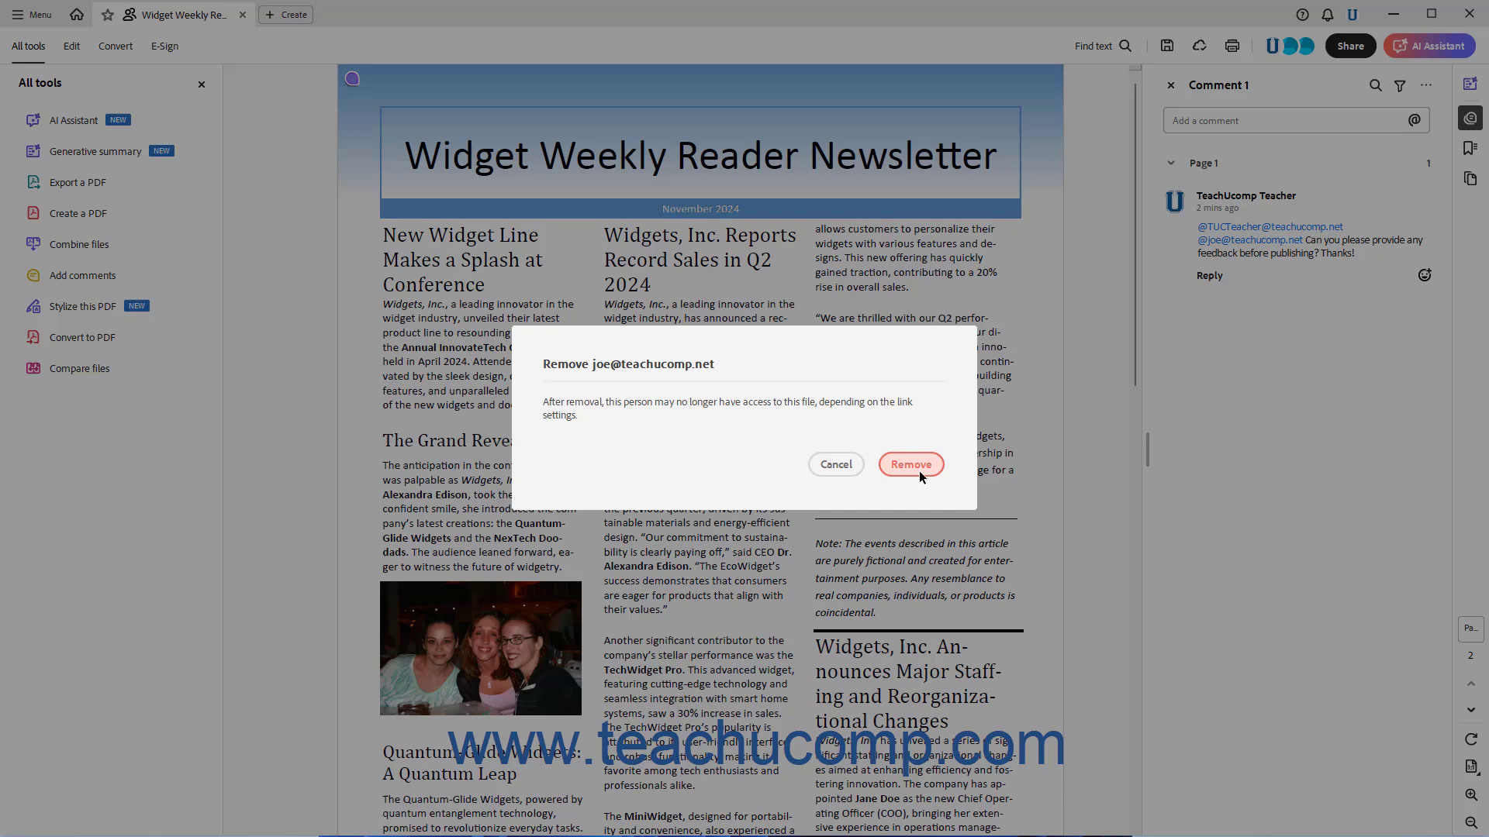
{"action": "left_click", "coordinate": [826, 470]}
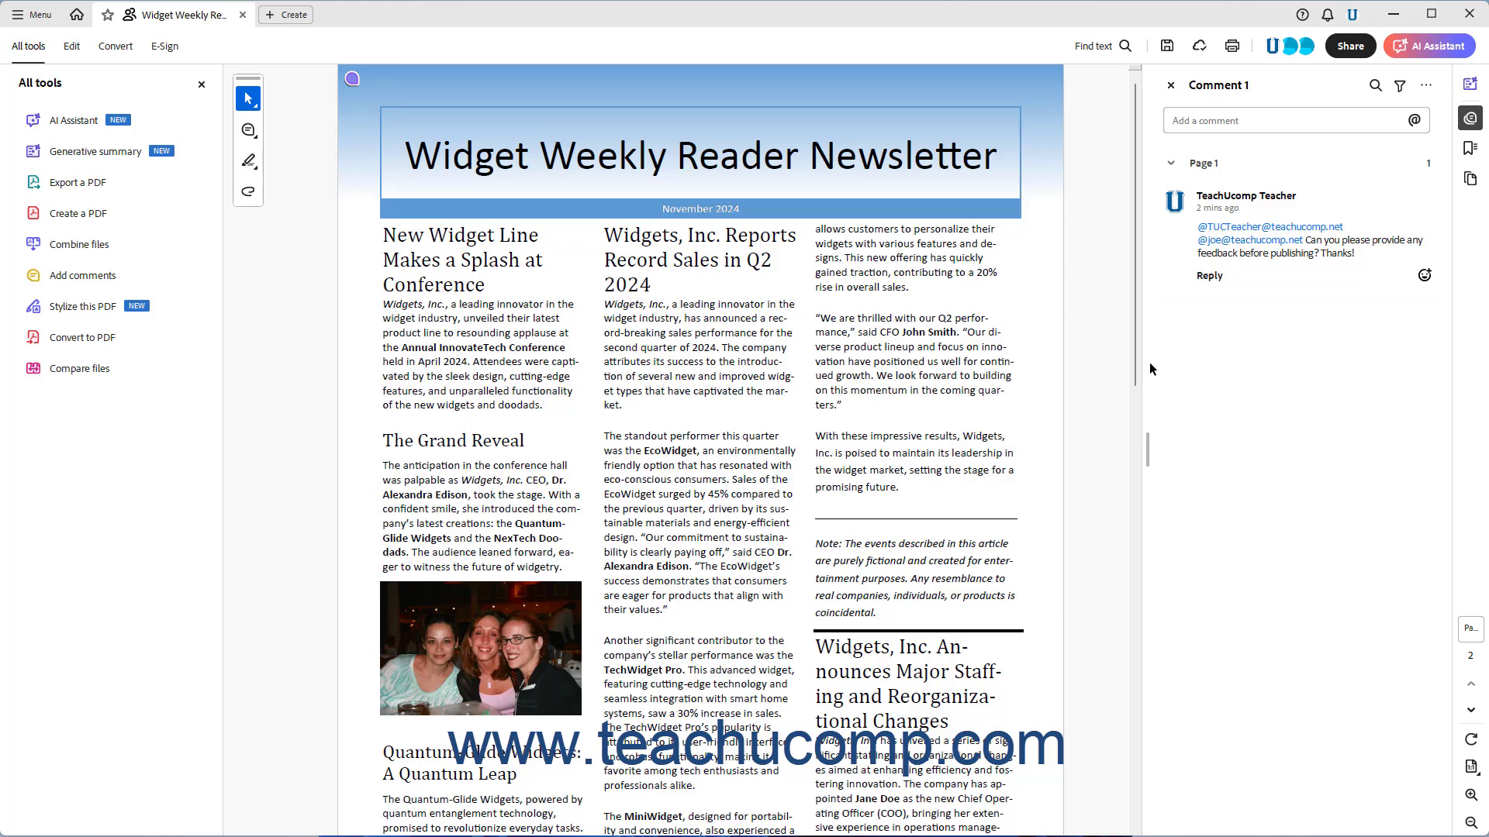
{"action": "left_click", "coordinate": [1303, 48]}
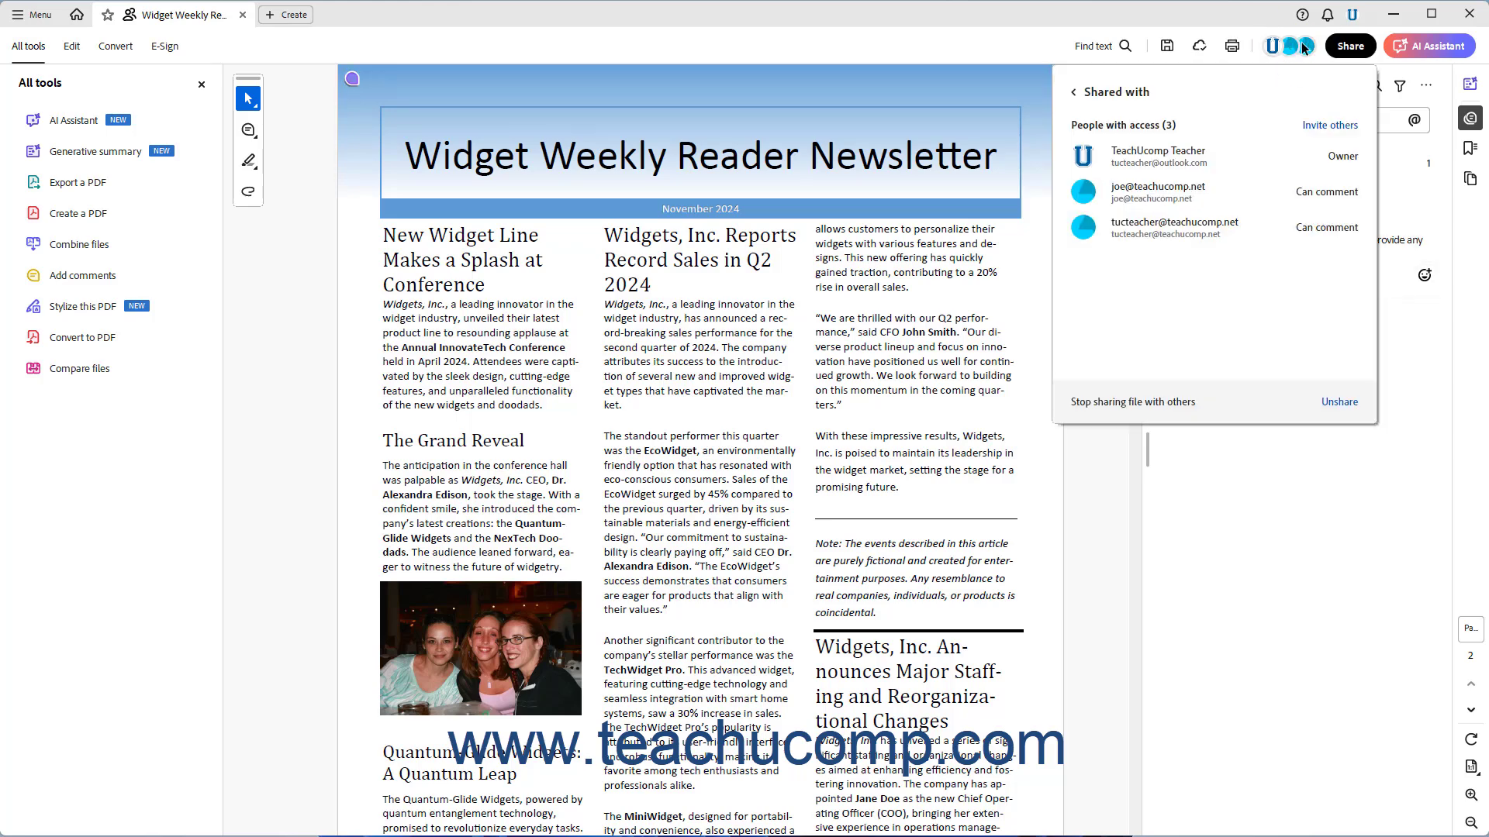
{"action": "left_click", "coordinate": [1339, 402]}
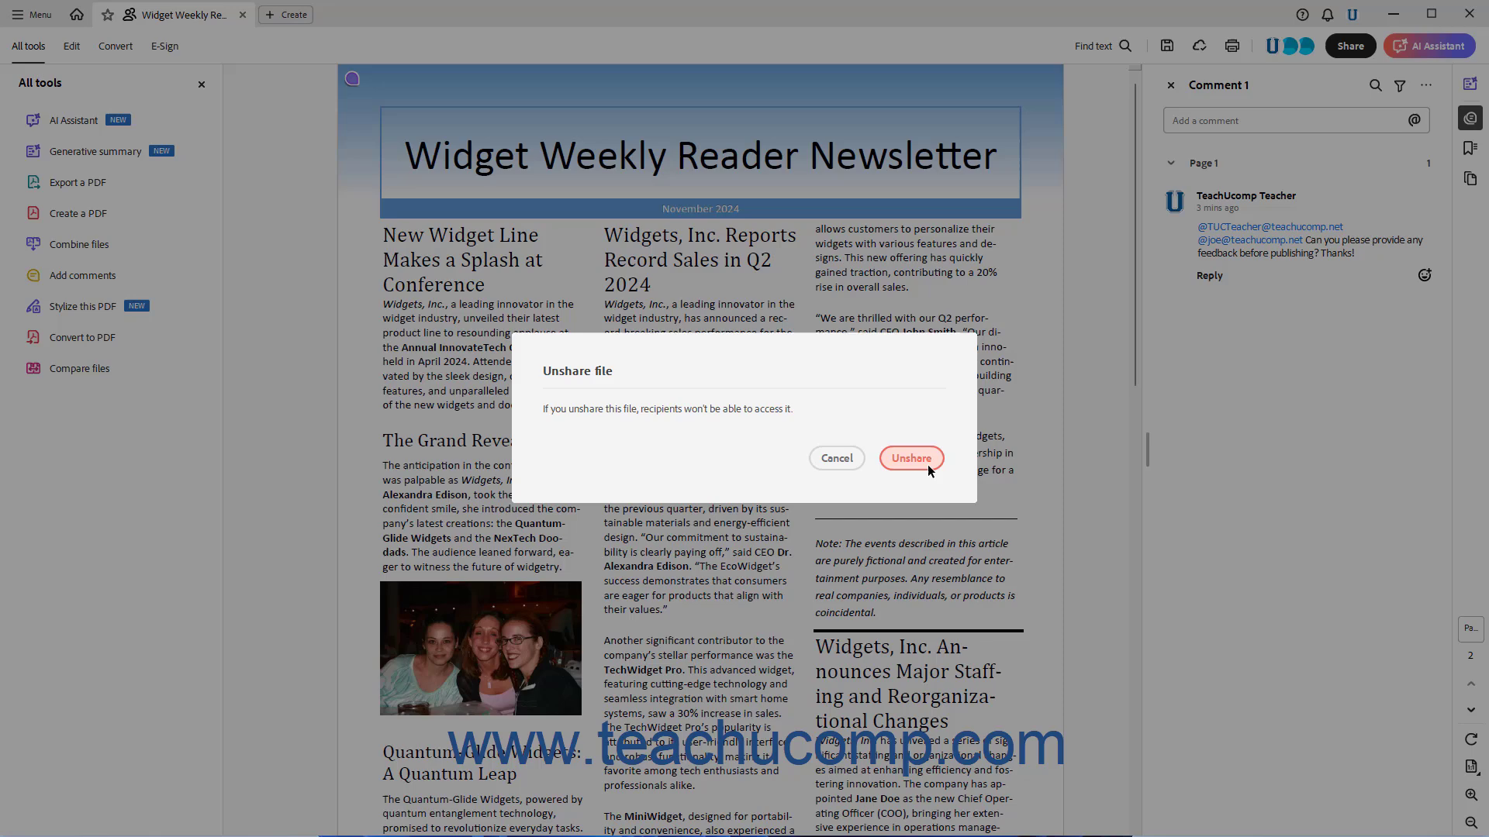
{"action": "left_click", "coordinate": [836, 462]}
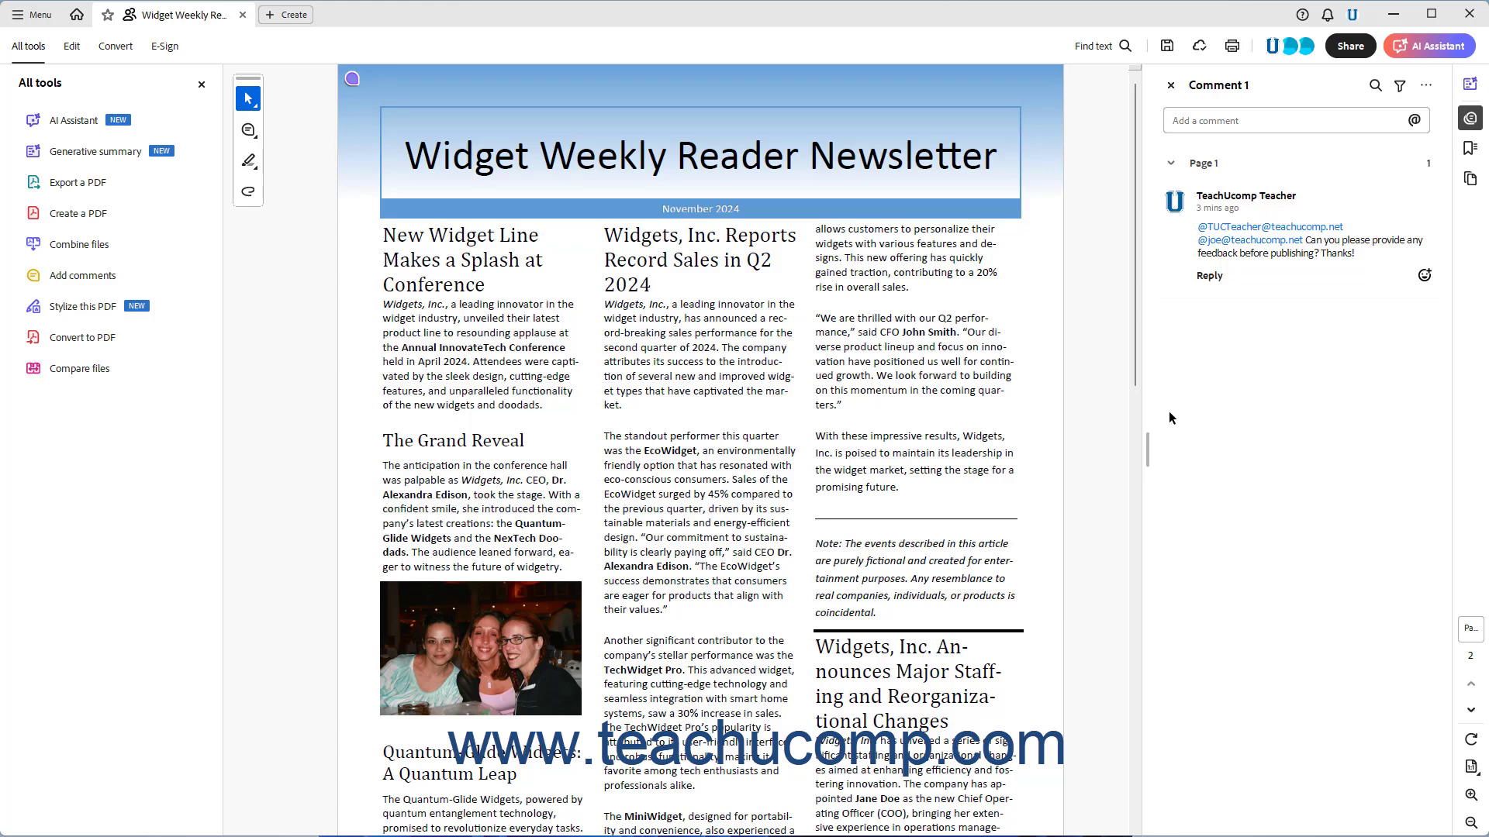
Step: List Your files in Adobe cloud storage and select the Widget Weekly Reader Newsletter row
{"action": "left_click", "coordinate": [77, 15]}
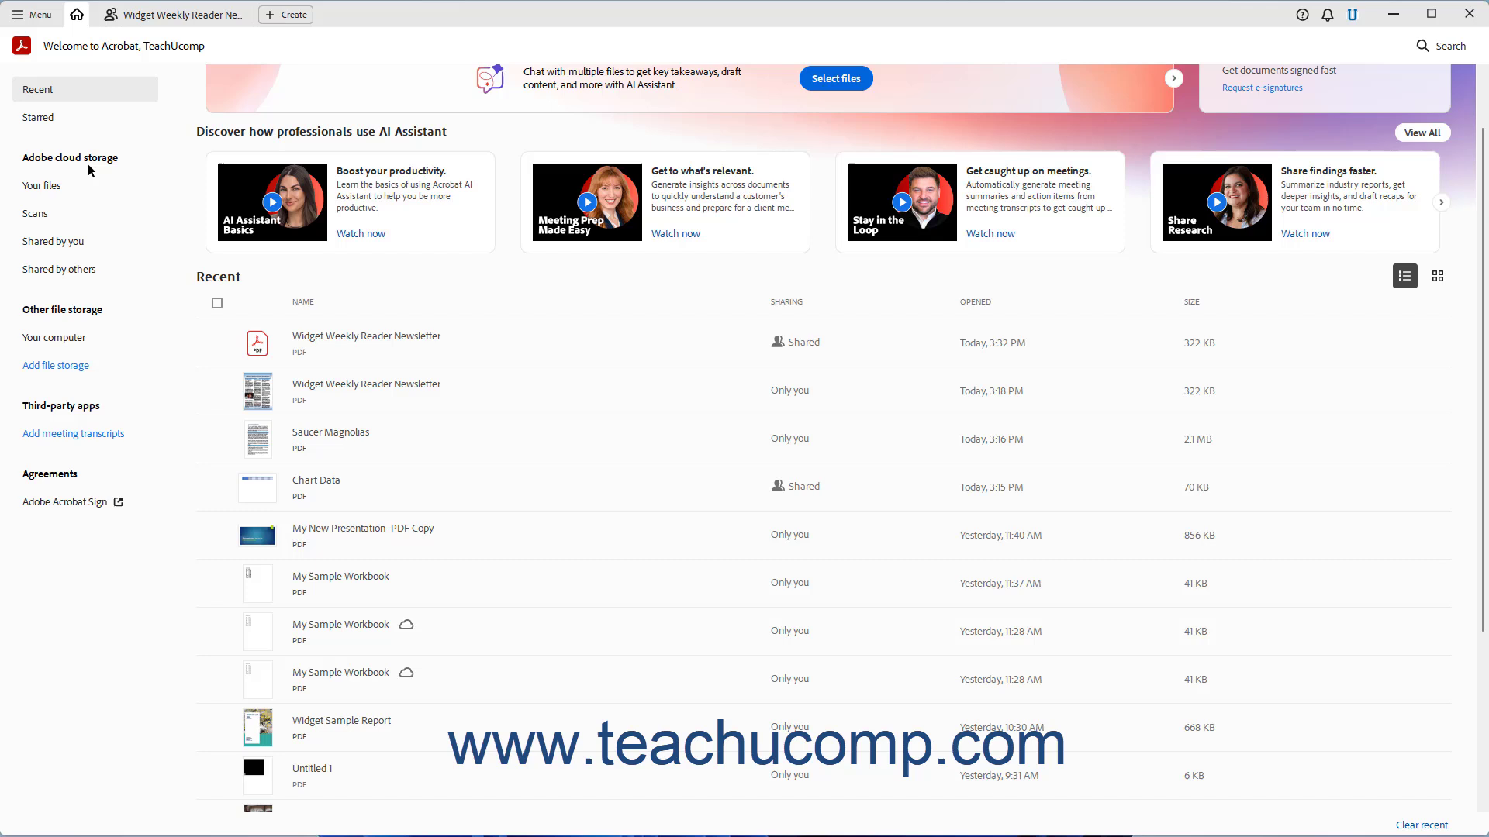
{"action": "left_click", "coordinate": [48, 186]}
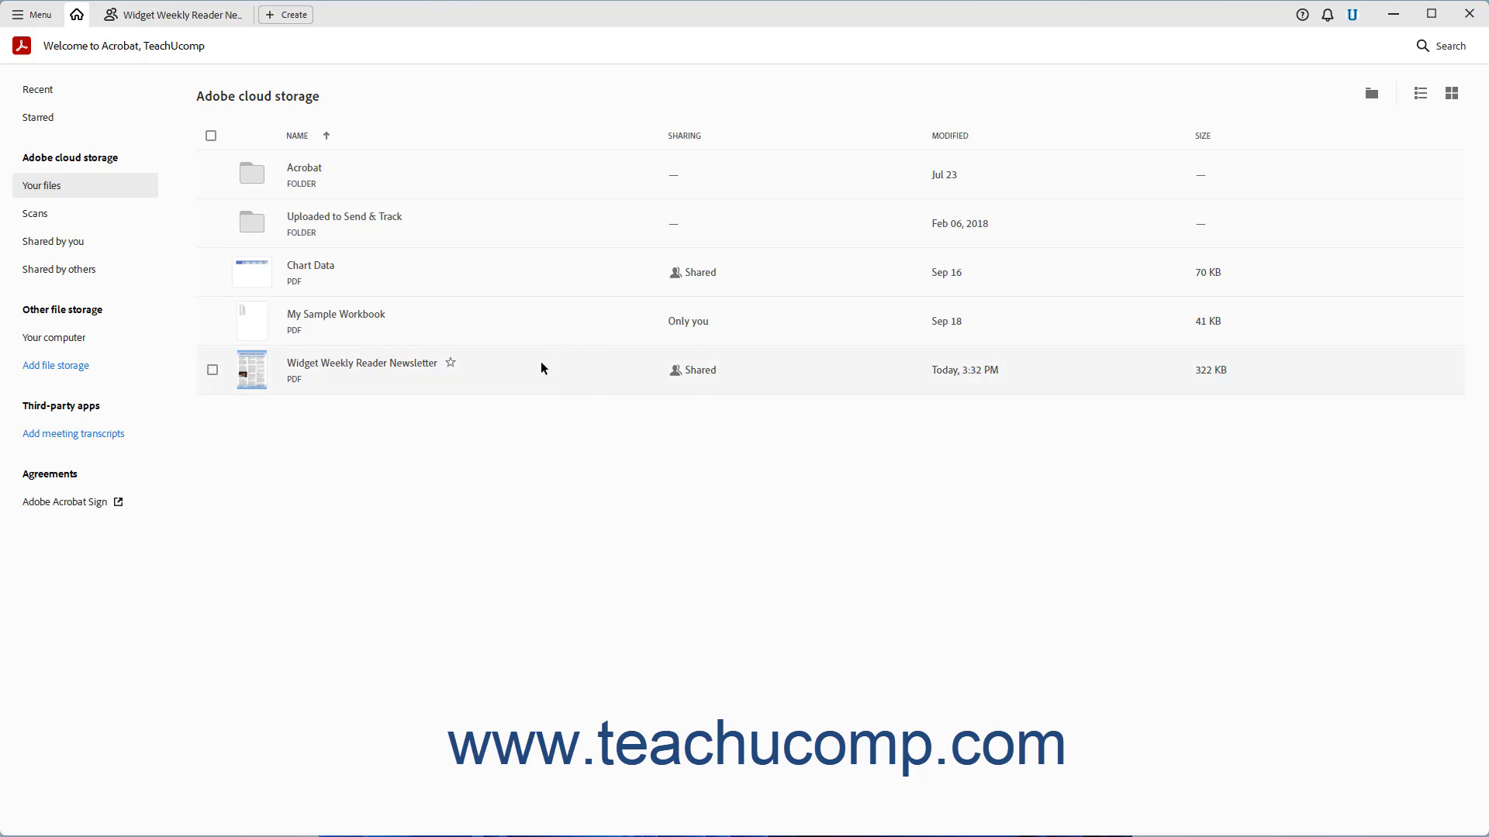
{"action": "left_click", "coordinate": [534, 386]}
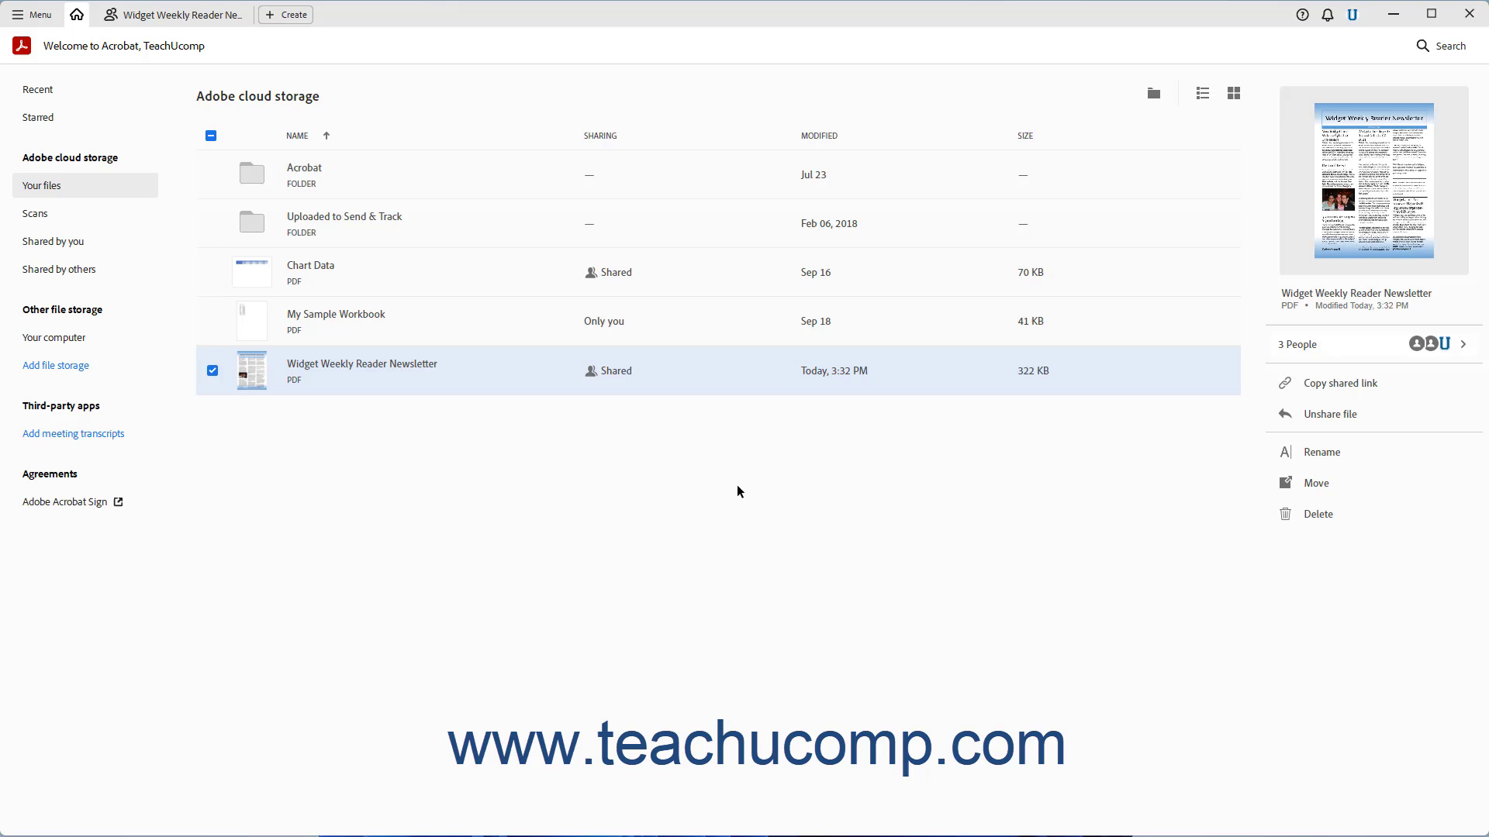
Step: Switch to the Shared by others list in cloud storage
{"action": "left_click", "coordinate": [84, 271]}
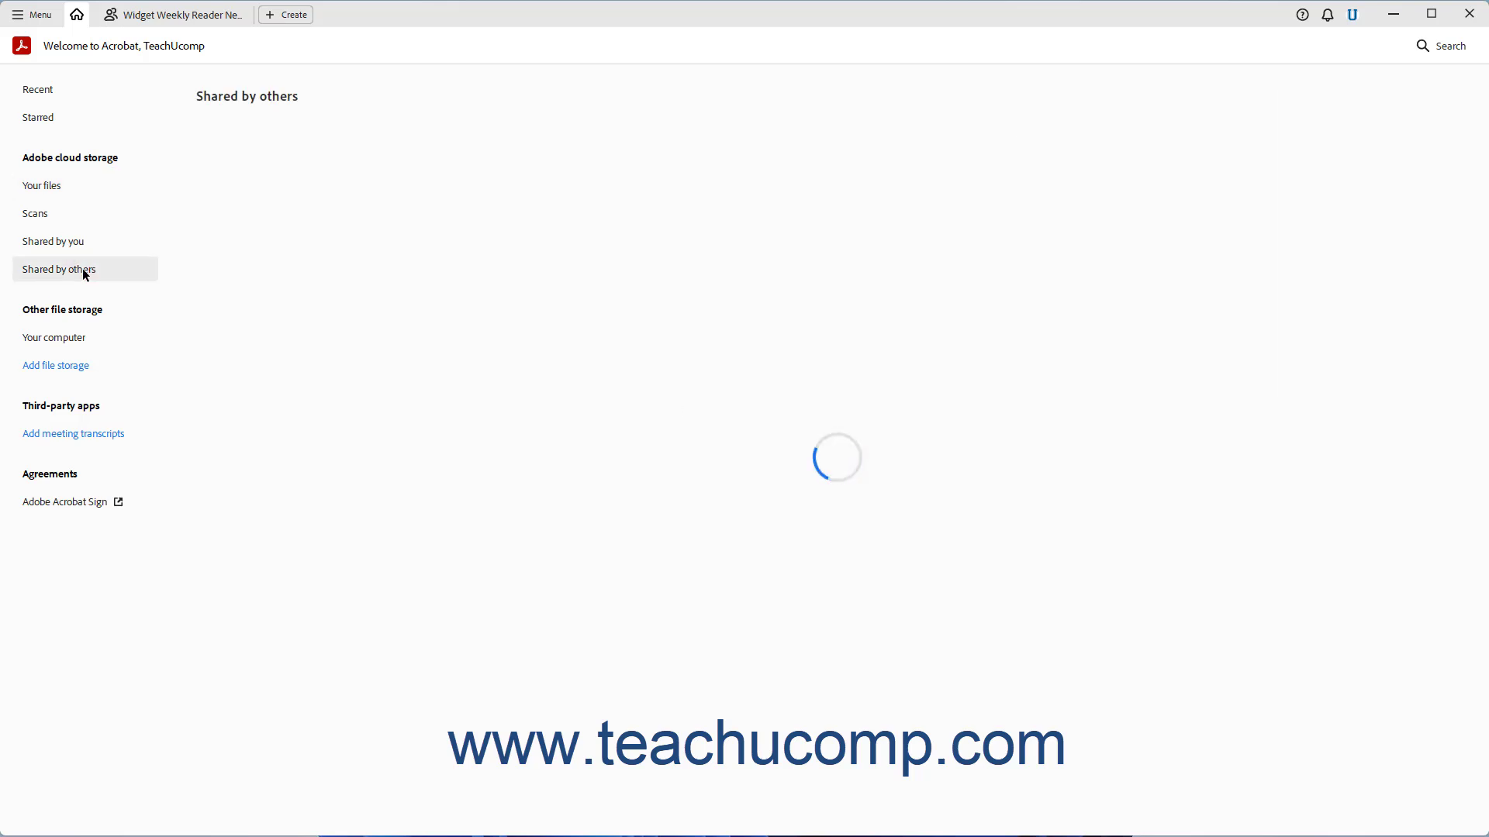